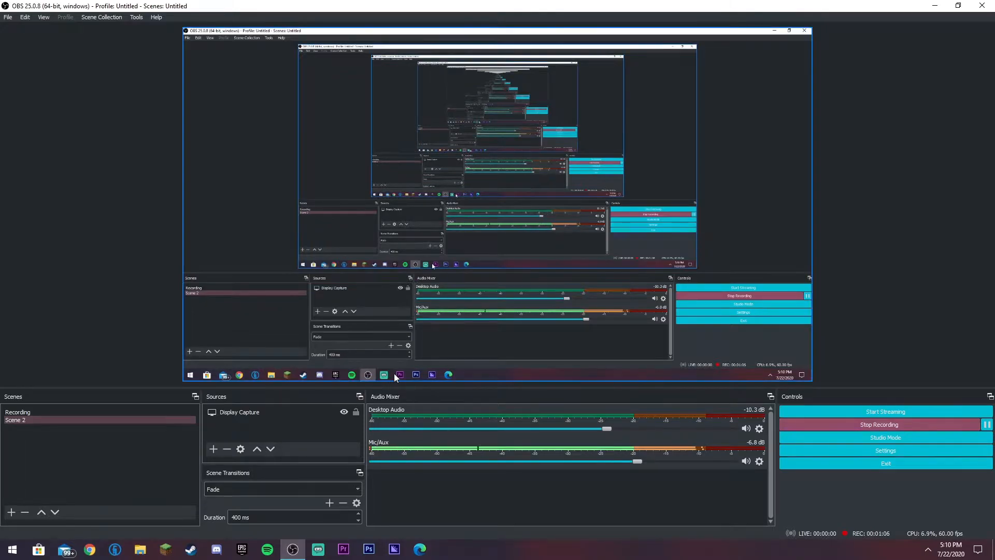
Open the settings, try the Dark (Default) interface theme, and switch back to Rachni
{"action": "left_click", "coordinate": [3, 16]}
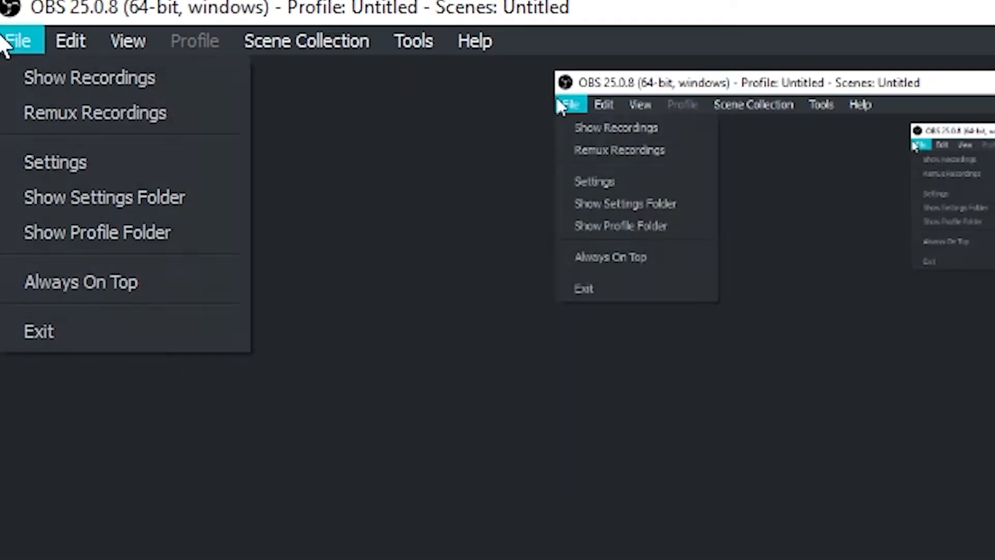
{"action": "left_click", "coordinate": [95, 162]}
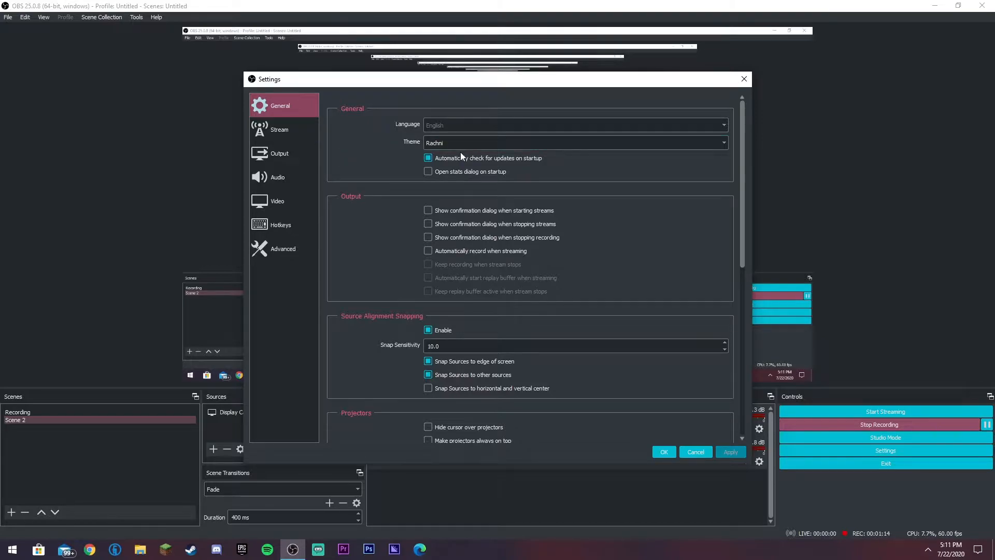
{"action": "left_click", "coordinate": [443, 142]}
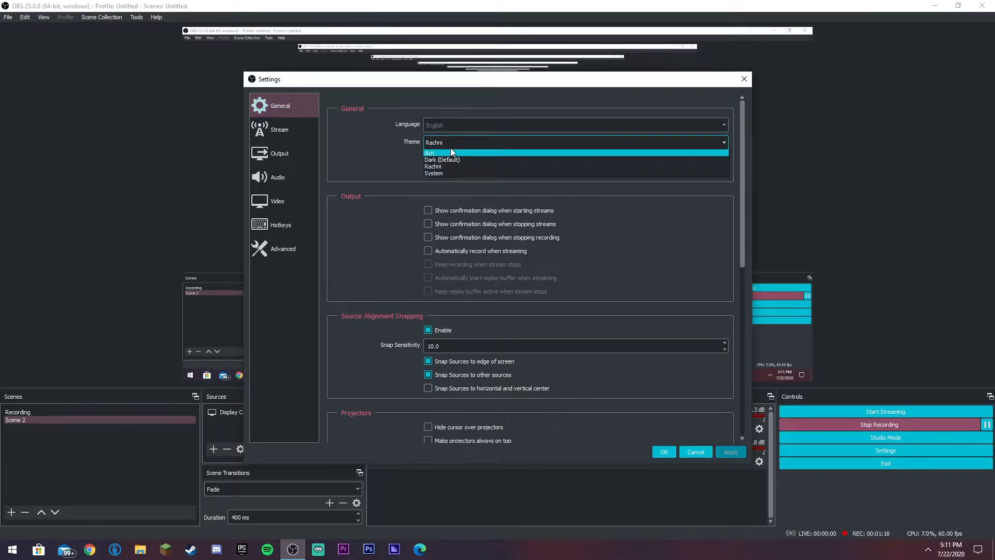
{"action": "left_click", "coordinate": [446, 161]}
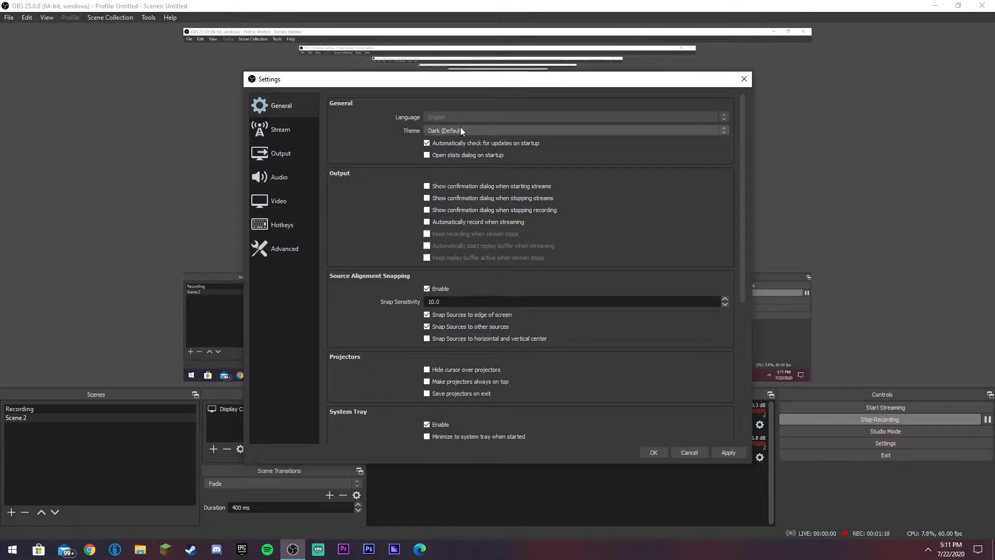
{"action": "left_click", "coordinate": [460, 128]}
{"action": "left_click", "coordinate": [437, 153]}
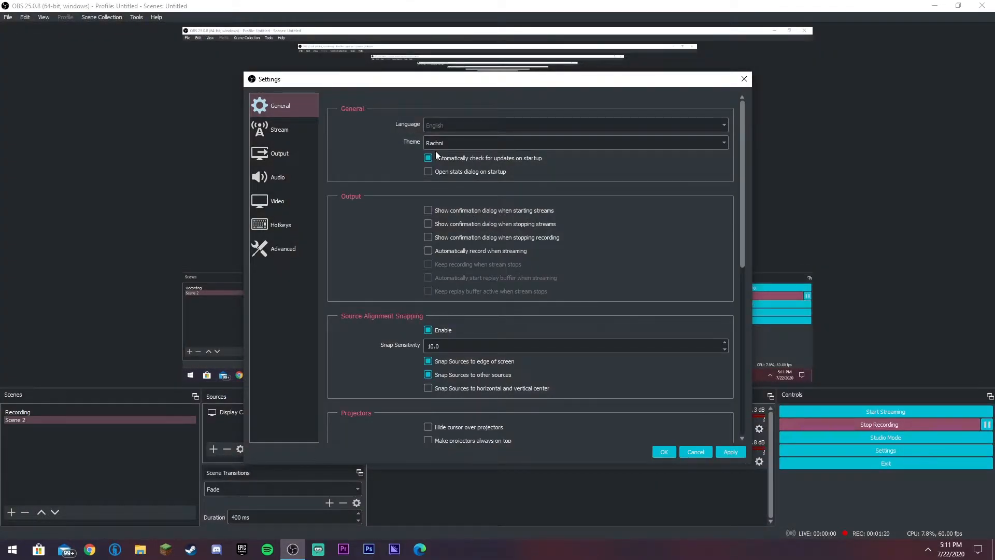
Switch the interface theme to System
{"action": "left_click", "coordinate": [440, 148]}
{"action": "left_click", "coordinate": [446, 172]}
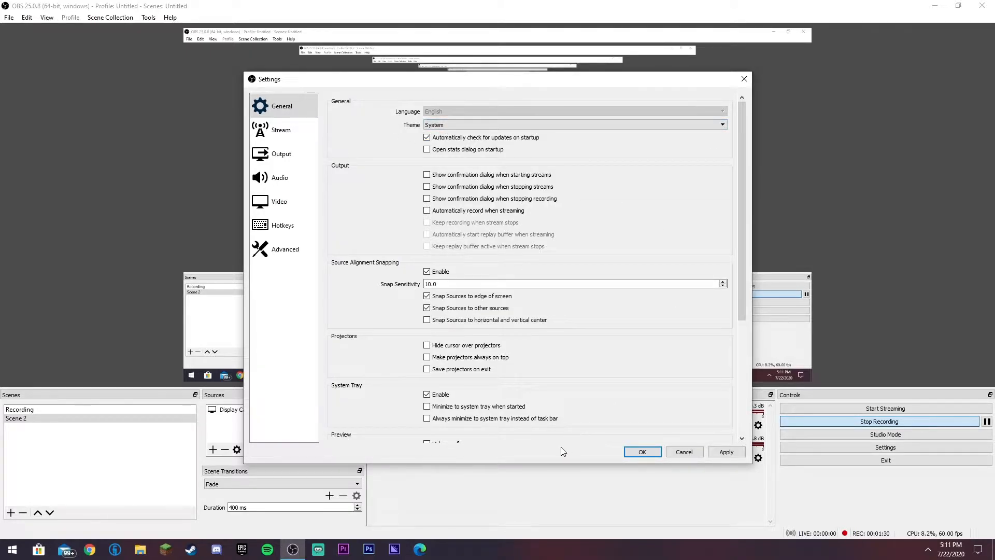
{"action": "left_click", "coordinate": [469, 126]}
{"action": "left_click", "coordinate": [412, 133]}
{"action": "left_click", "coordinate": [463, 127]}
{"action": "left_click", "coordinate": [397, 127]}
{"action": "left_click", "coordinate": [465, 125]}
{"action": "left_click", "coordinate": [400, 137]}
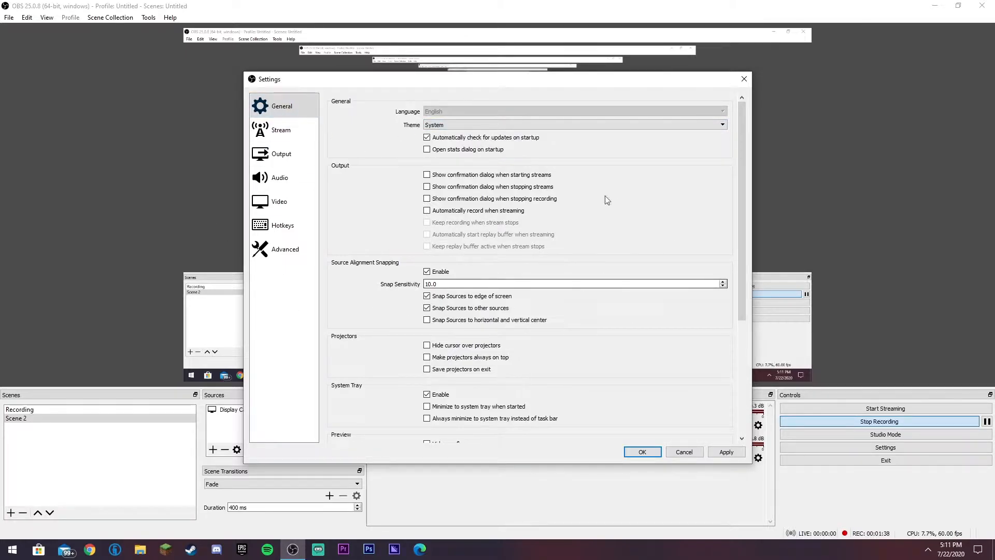
Switch the interface theme from System back to Rachni
{"action": "left_click", "coordinate": [439, 125]}
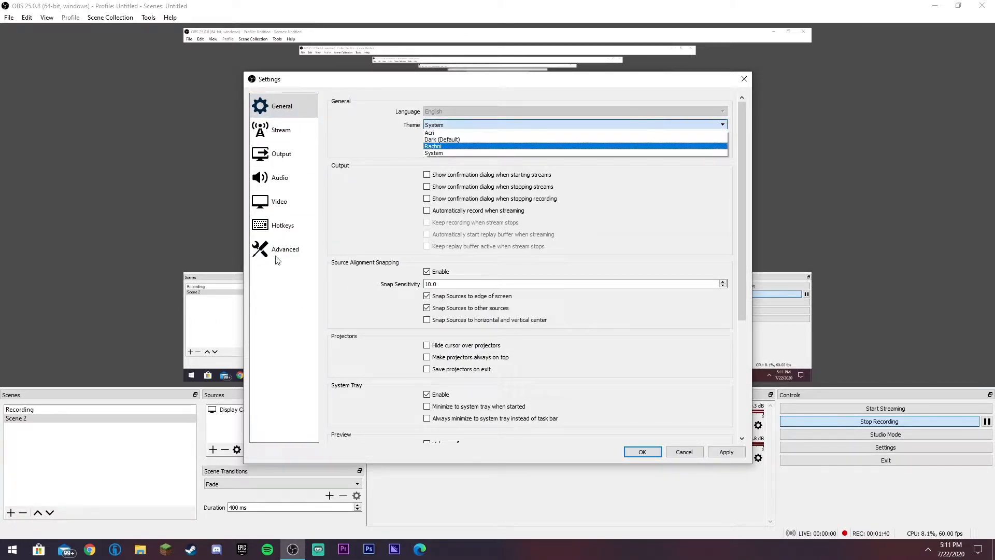
{"action": "left_click", "coordinate": [366, 203]}
{"action": "left_click", "coordinate": [444, 126]}
{"action": "left_click", "coordinate": [423, 130]}
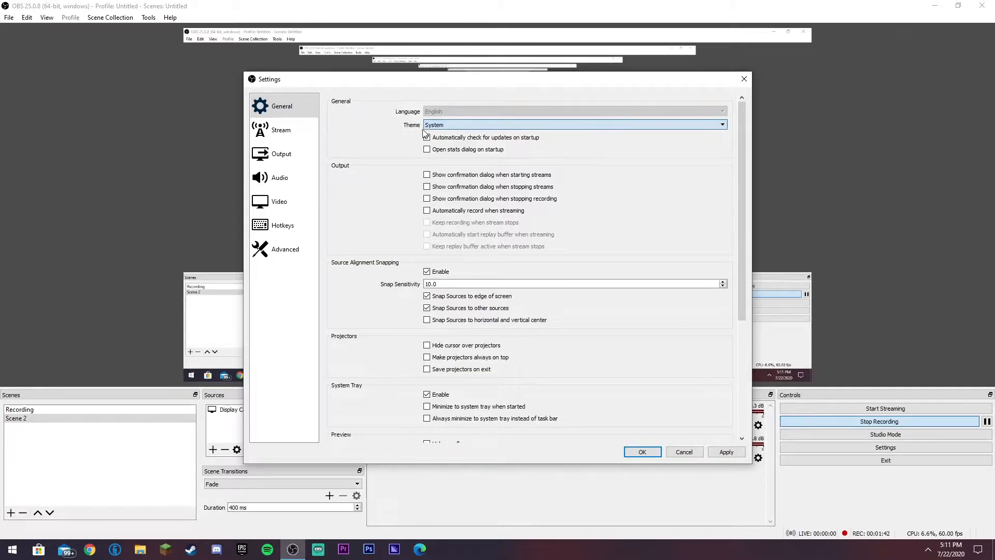
{"action": "left_click", "coordinate": [539, 125]}
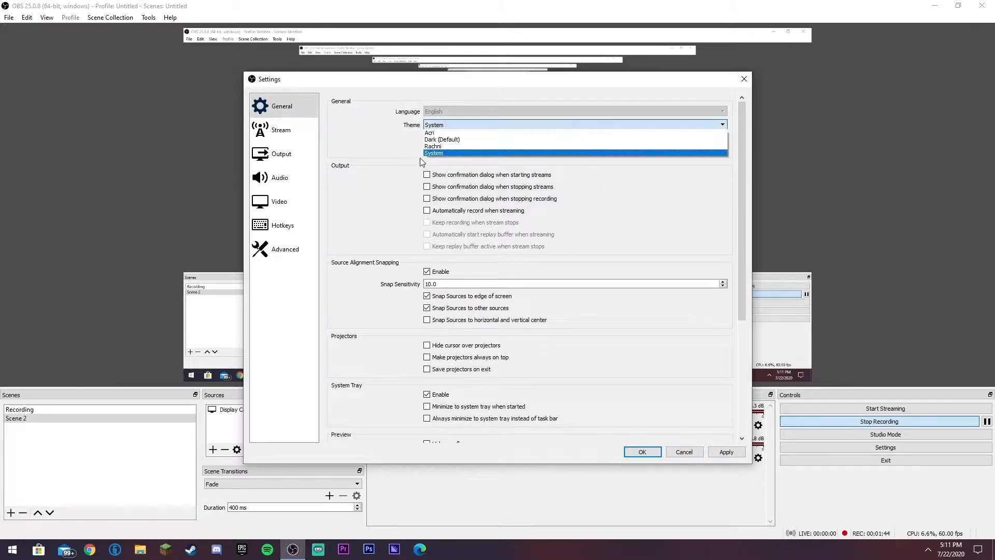
{"action": "left_click", "coordinate": [442, 146]}
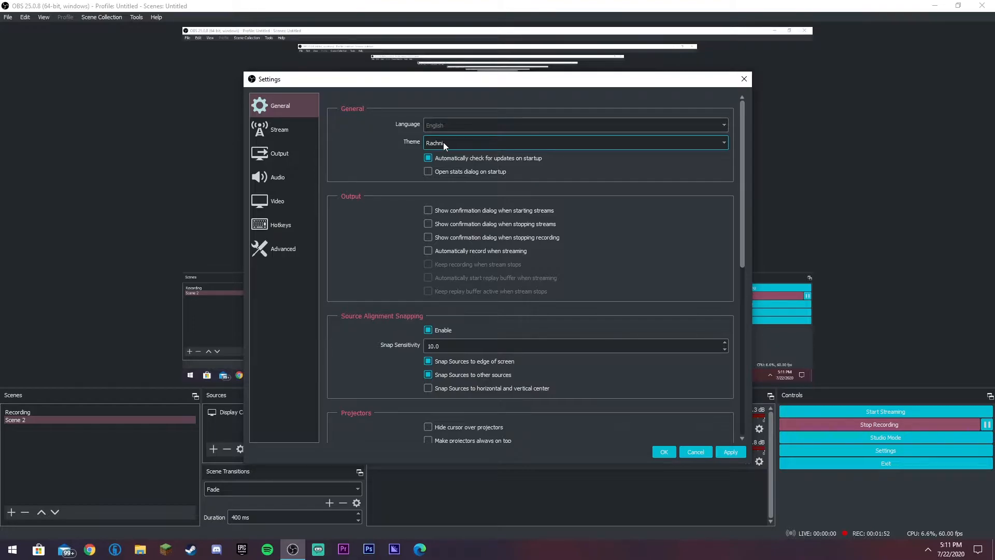
Try the Dark (Default) and Acri interface themes, returning to Rachni after each one
{"action": "left_click", "coordinate": [444, 144]}
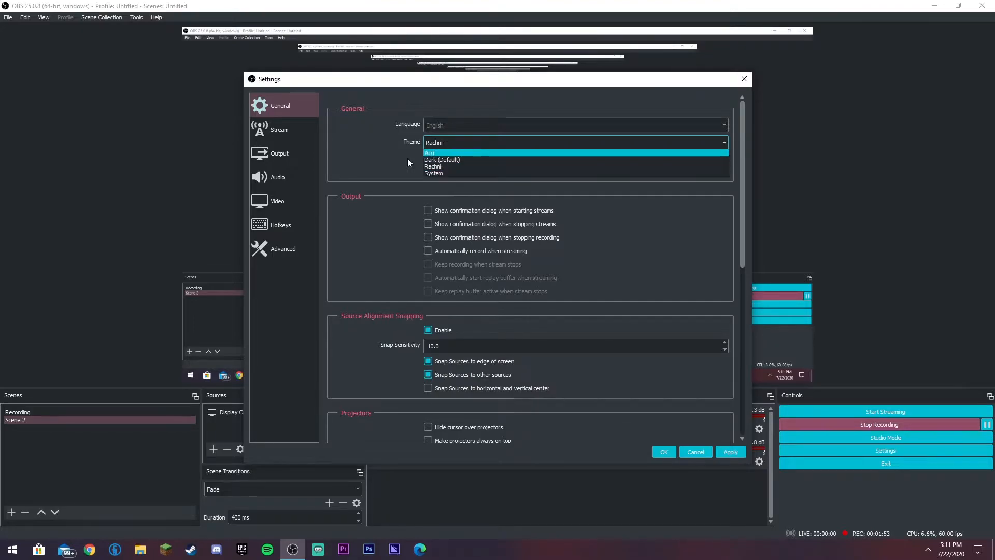
{"action": "left_click", "coordinate": [438, 160]}
{"action": "left_click", "coordinate": [445, 130]}
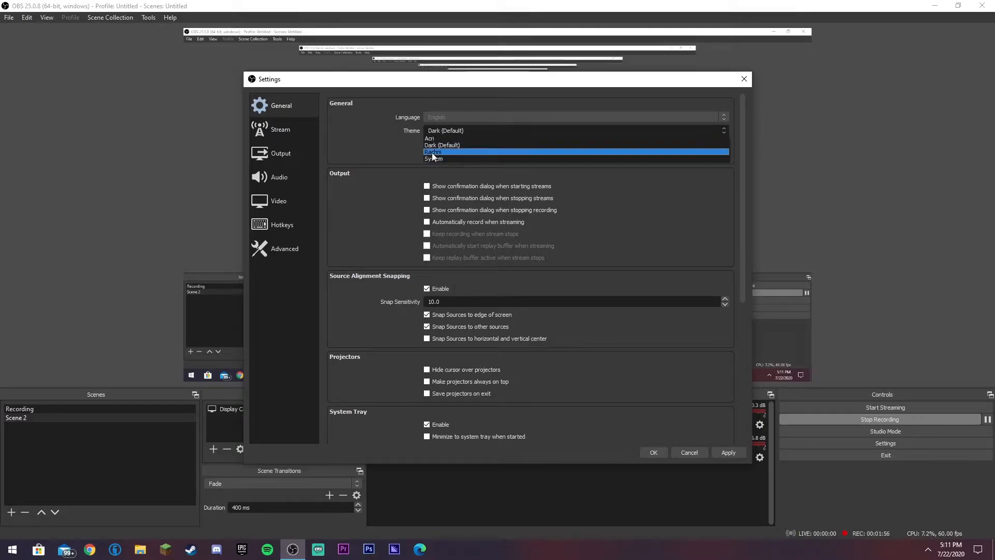
{"action": "left_click", "coordinate": [433, 153]}
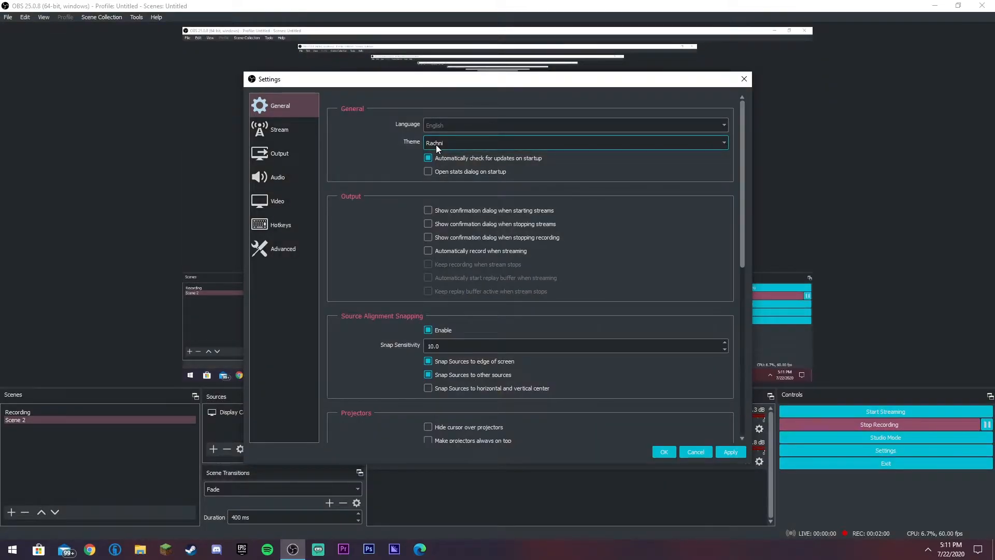
{"action": "left_click", "coordinate": [438, 148]}
{"action": "left_click", "coordinate": [443, 151]}
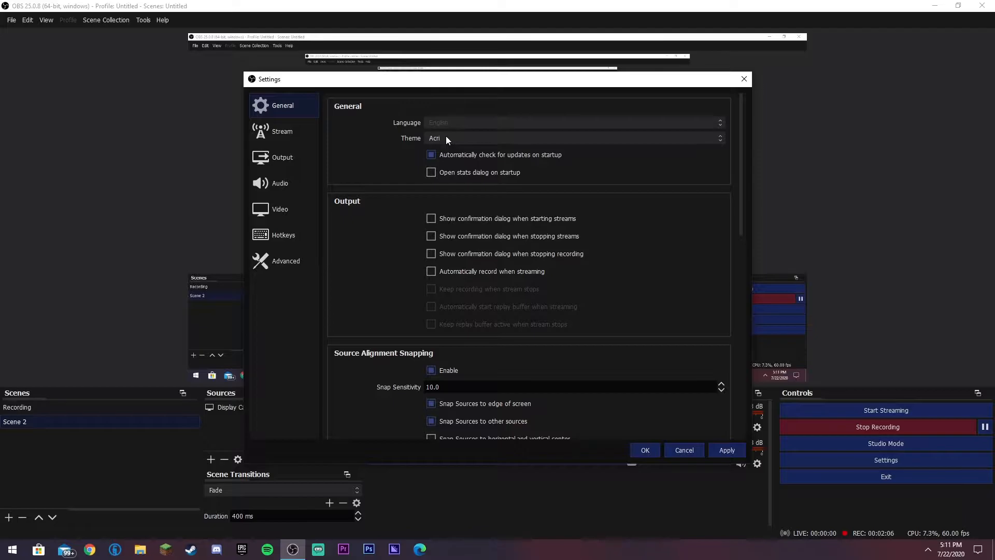
{"action": "left_click", "coordinate": [446, 136]}
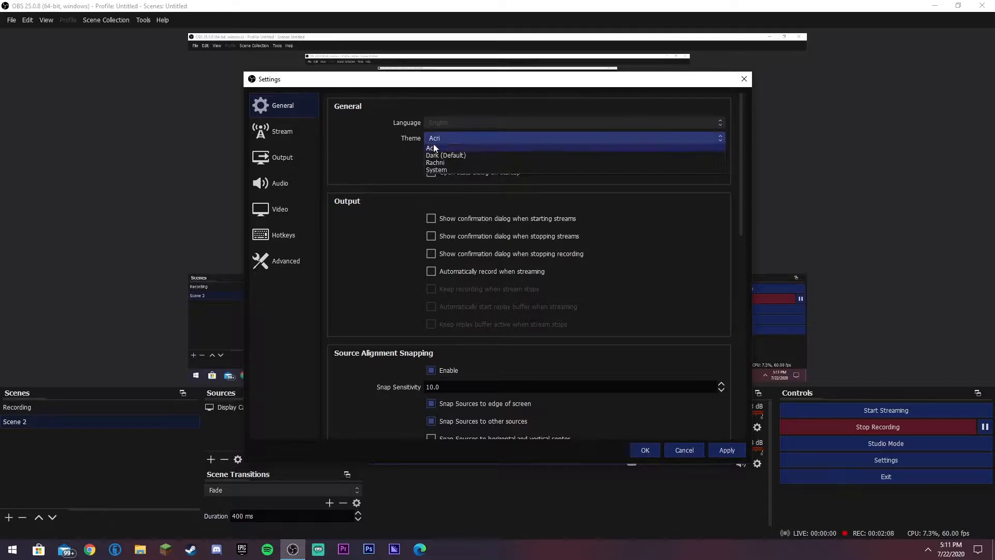
{"action": "left_click", "coordinate": [443, 163]}
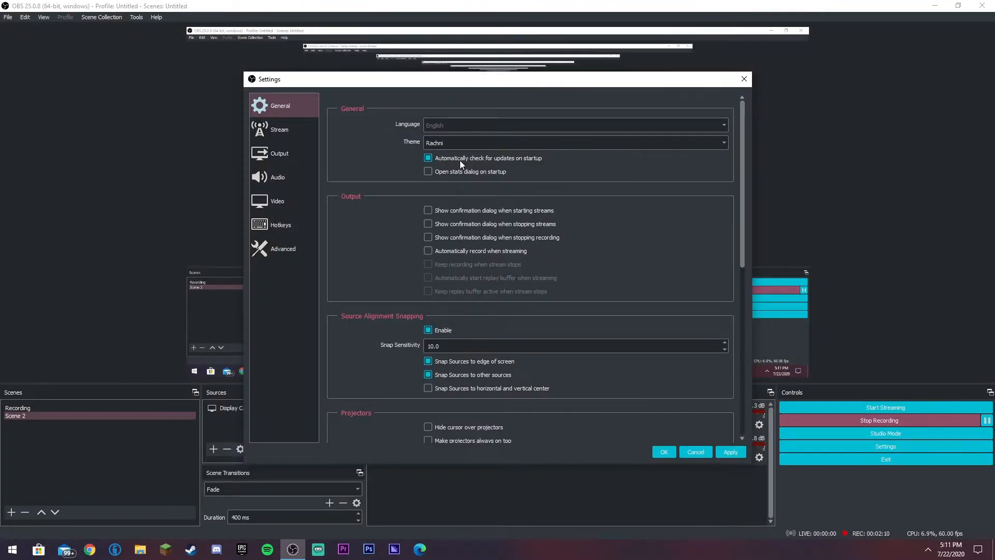
Try the System interface theme once more and return to Rachni
{"action": "left_click", "coordinate": [461, 142]}
{"action": "left_click", "coordinate": [434, 173]}
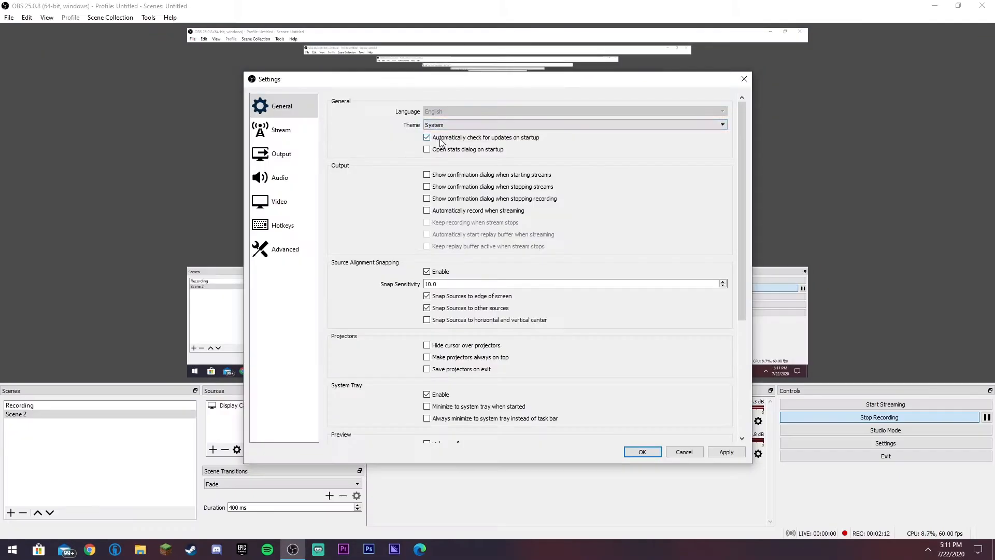
{"action": "left_click", "coordinate": [446, 125]}
{"action": "left_click", "coordinate": [444, 149]}
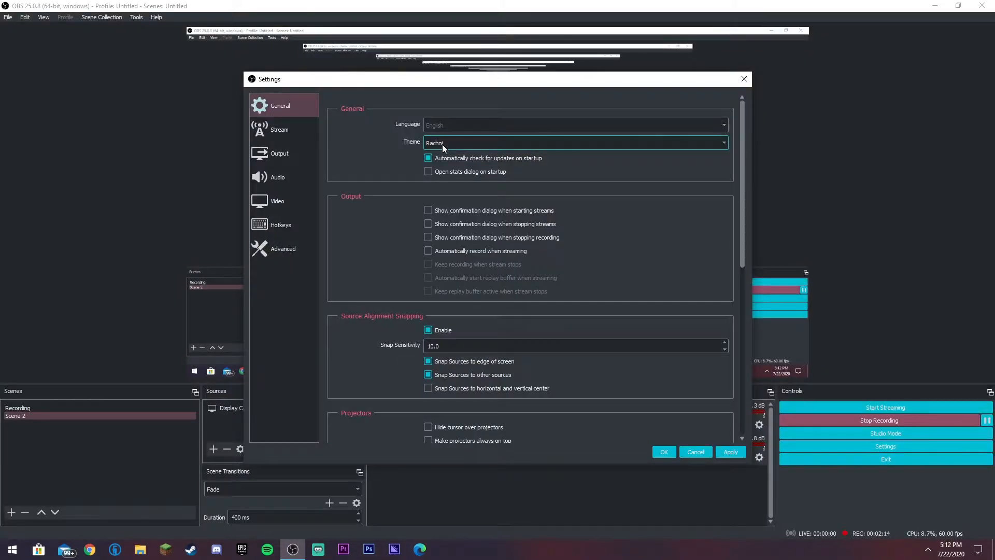
Set the Snap Sensitivity for source alignment snapping to 10
{"action": "scroll", "coordinate": [612, 223], "scroll_direction": "down", "scroll_amount": 8}
{"action": "scroll", "coordinate": [363, 249], "scroll_direction": "down", "scroll_amount": 2}
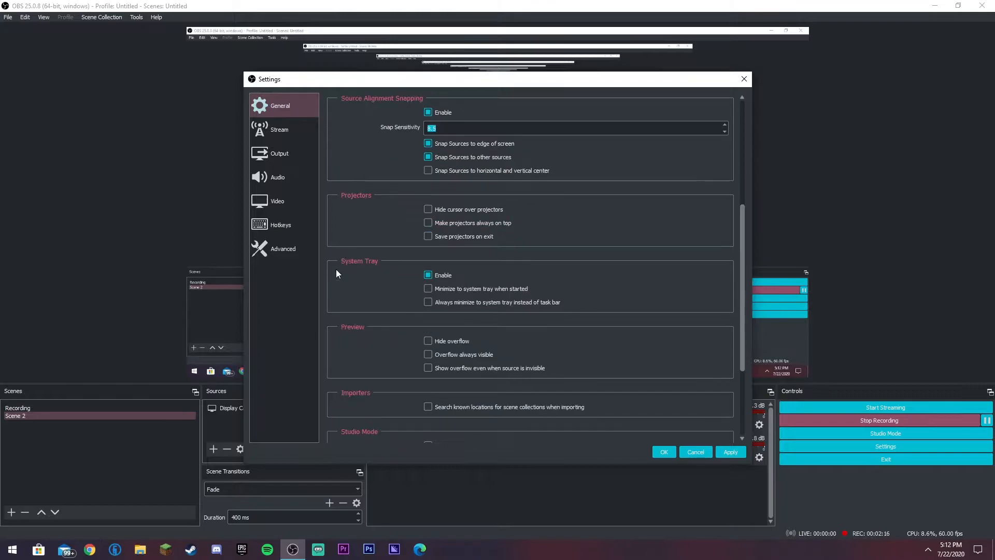
{"action": "left_click", "coordinate": [407, 173]}
{"action": "left_click", "coordinate": [455, 127]}
{"action": "double_click", "coordinate": [455, 127]}
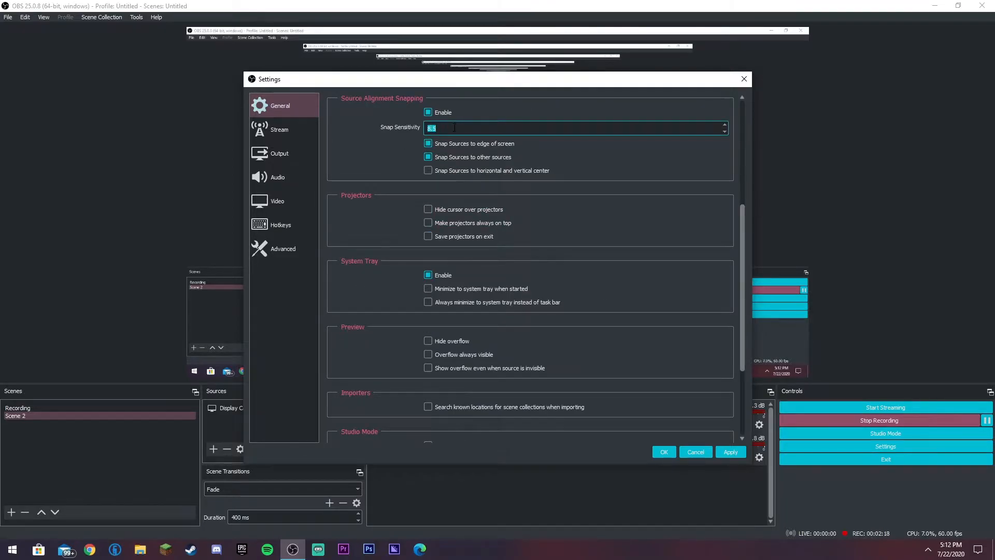
{"action": "key", "text": "BackSpace"}
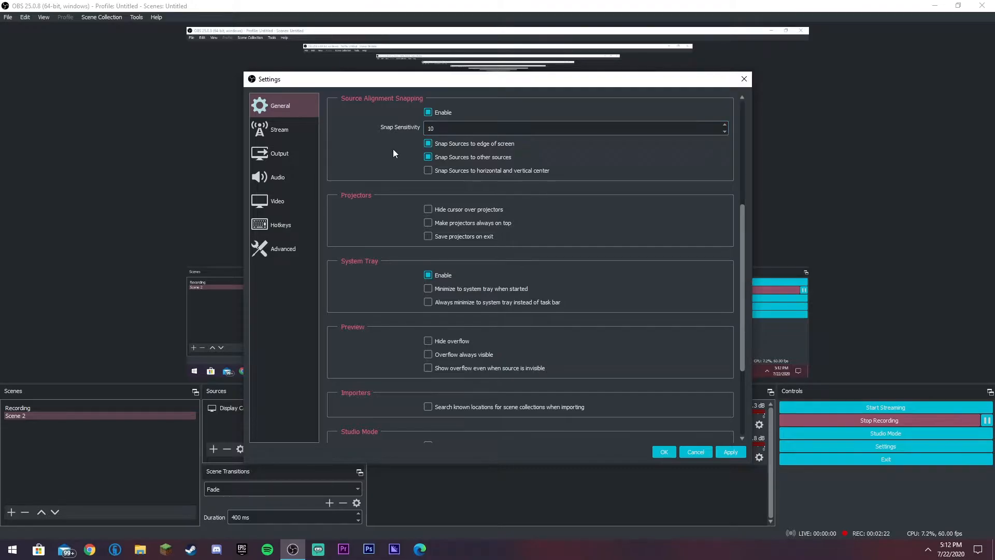
Look over the General, Stream and Output settings, ending on the recording output options
{"action": "scroll", "coordinate": [393, 210], "scroll_direction": "down", "scroll_amount": 4}
{"action": "scroll", "coordinate": [384, 206], "scroll_direction": "up", "scroll_amount": 8}
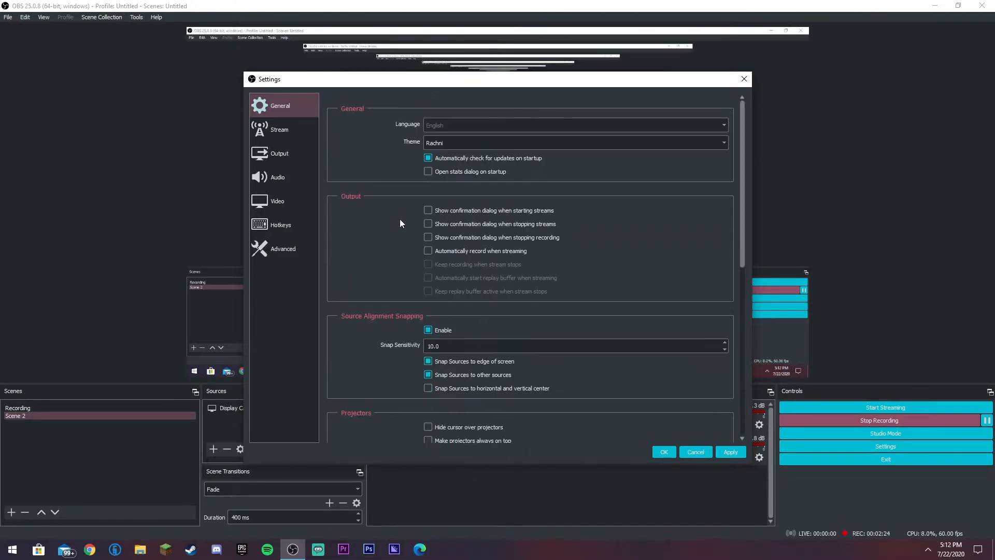
{"action": "scroll", "coordinate": [394, 244], "scroll_direction": "down", "scroll_amount": 3}
{"action": "scroll", "coordinate": [401, 251], "scroll_direction": "up", "scroll_amount": 3}
{"action": "left_click", "coordinate": [290, 131]}
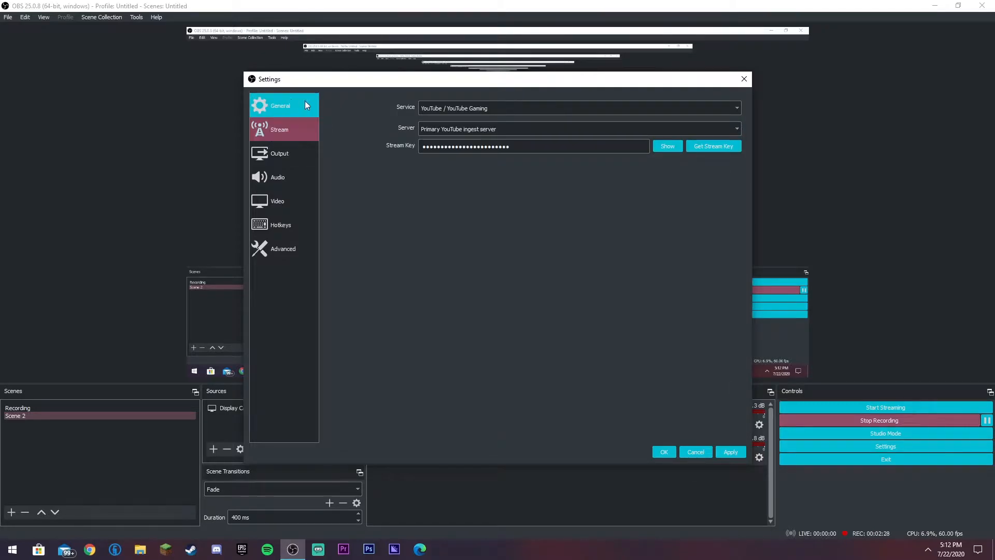
{"action": "left_click", "coordinate": [287, 157]}
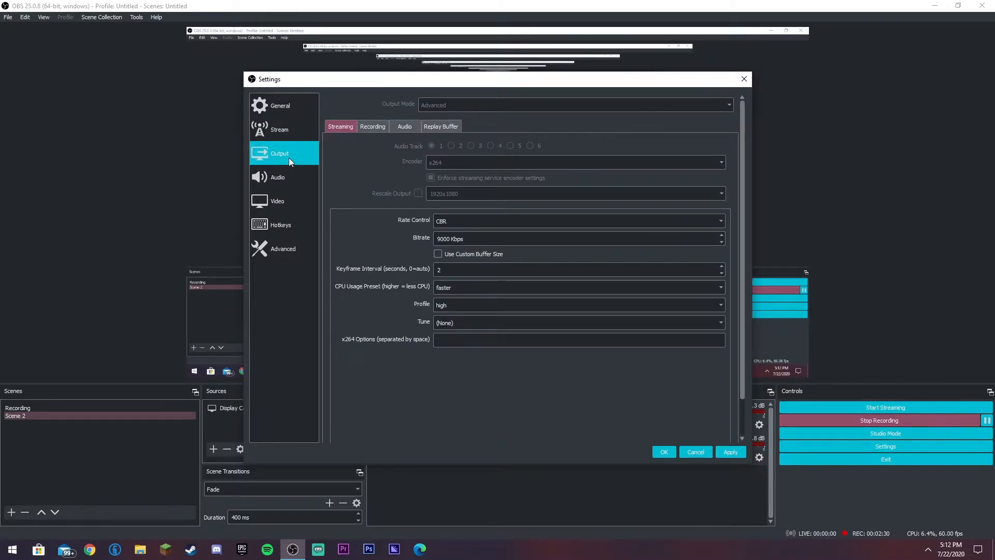
{"action": "left_click", "coordinate": [372, 127]}
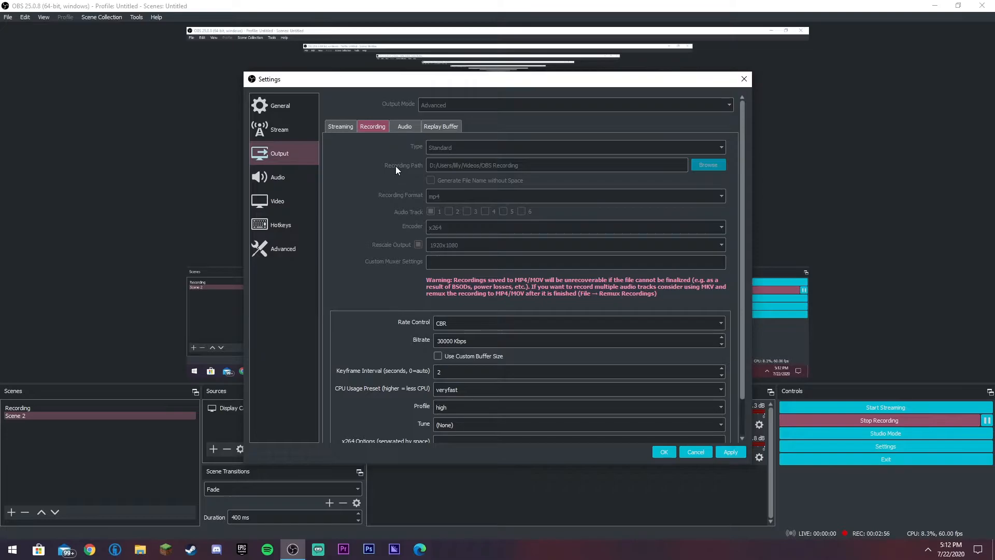
Switch to File Explorer, shrink its window over the settings dialog, and return to the recording output options
{"action": "left_click", "coordinate": [140, 549]}
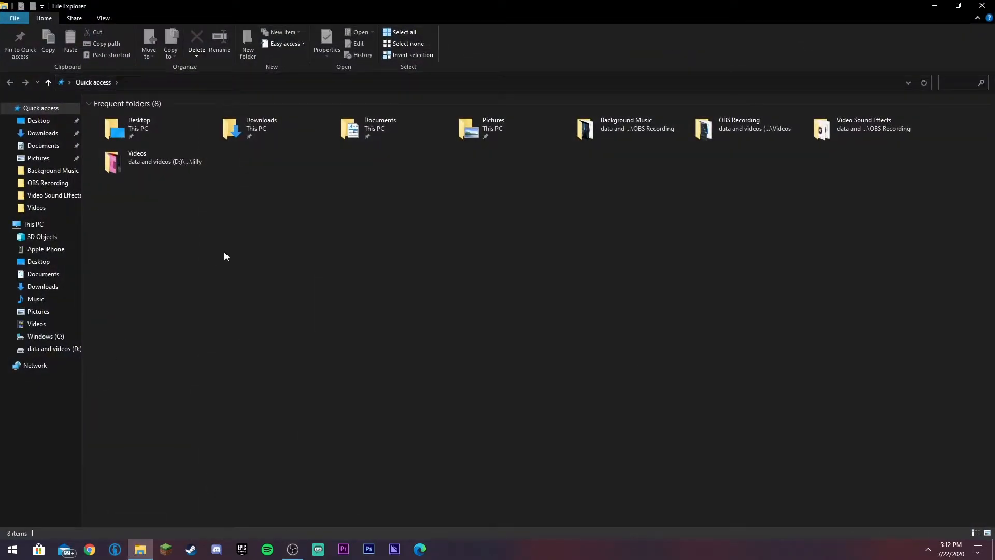
{"action": "left_click_drag", "start_coordinate": [752, 6], "coordinate": [540, 313]}
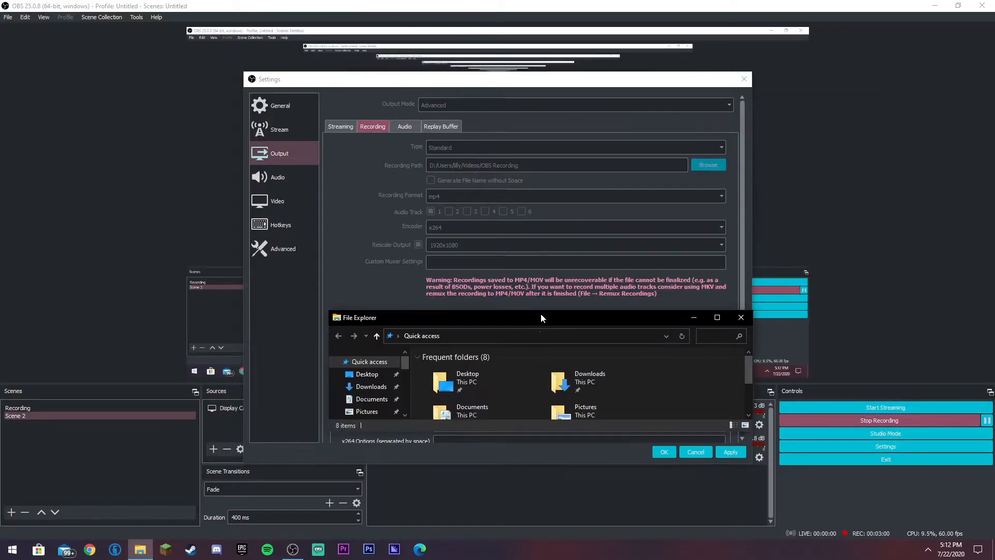
{"action": "left_click", "coordinate": [709, 190]}
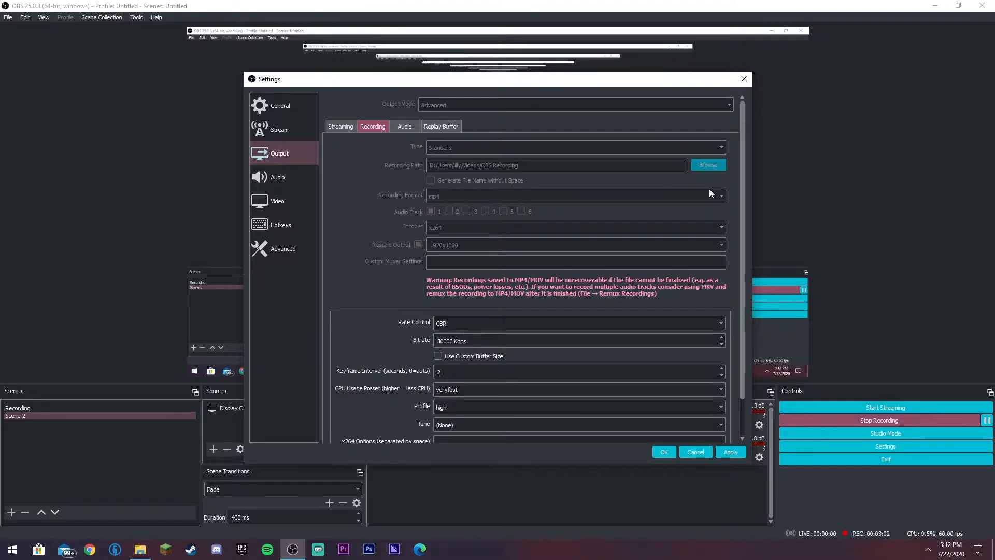
{"action": "scroll", "coordinate": [546, 167], "scroll_direction": "down", "scroll_amount": 2}
{"action": "scroll", "coordinate": [534, 164], "scroll_direction": "up", "scroll_amount": 2}
Bring File Explorer back as a small window and view the OBS Recording folder beside the recording path setting
{"action": "left_click", "coordinate": [145, 552]}
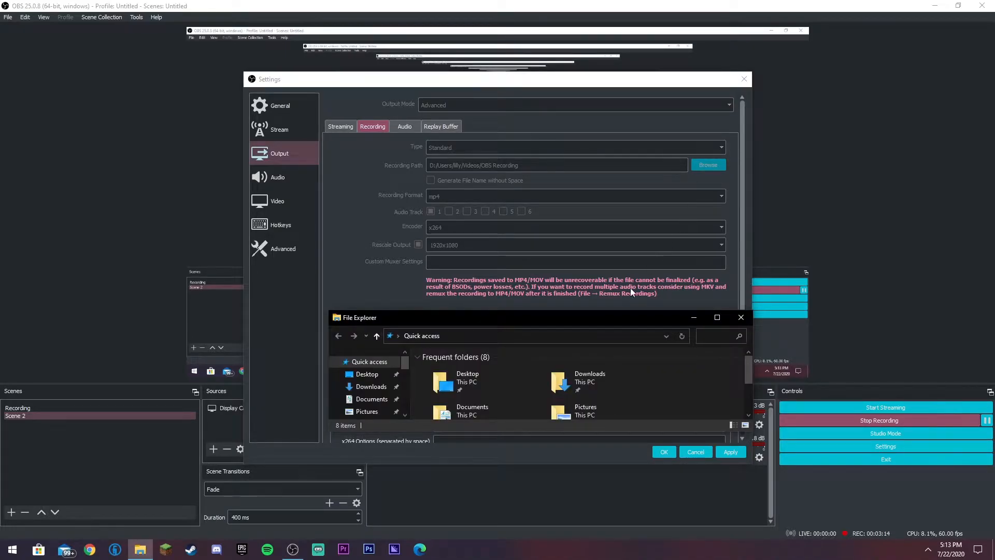
{"action": "double_click", "coordinate": [596, 318]}
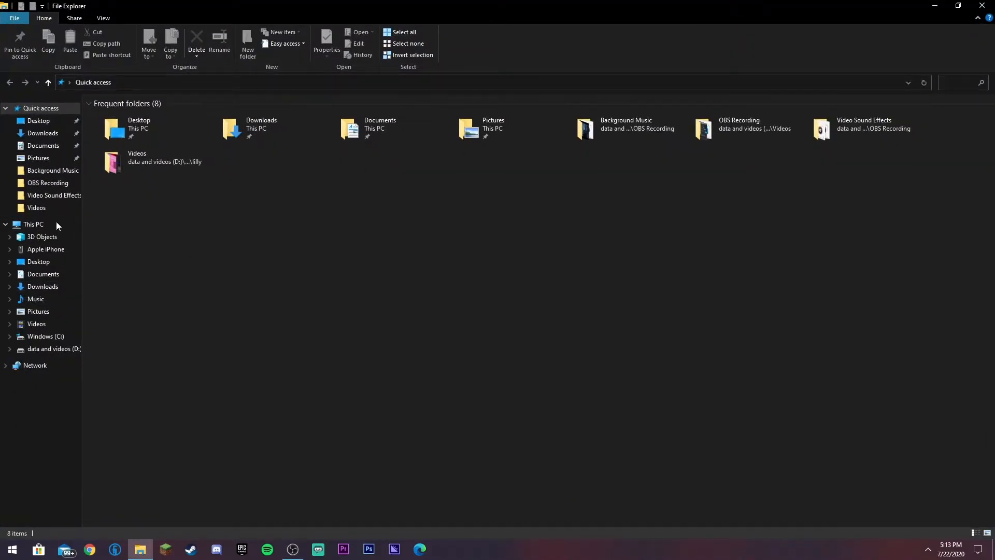
{"action": "left_click_drag", "start_coordinate": [467, 10], "coordinate": [519, 107]}
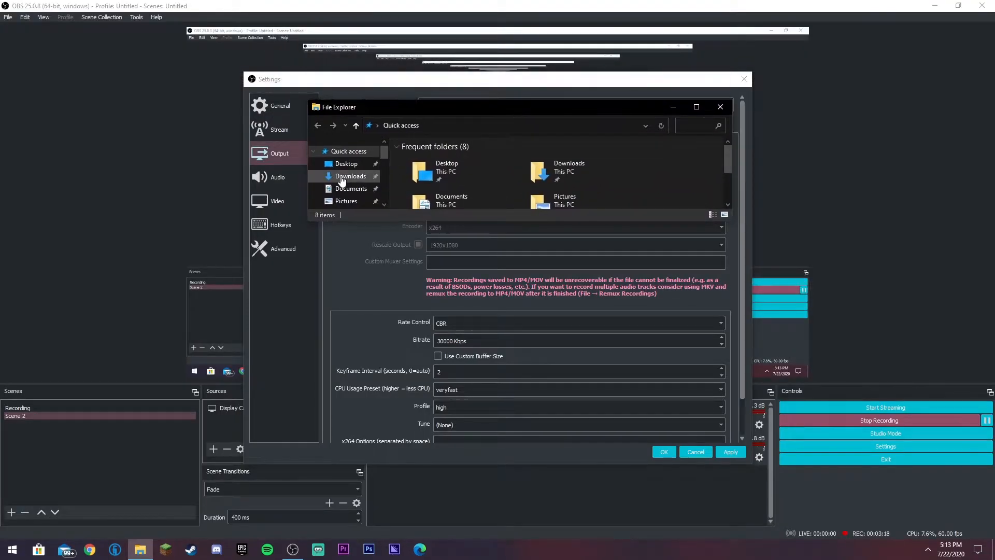
{"action": "scroll", "coordinate": [345, 190], "scroll_direction": "down", "scroll_amount": 2}
{"action": "left_click", "coordinate": [356, 156]}
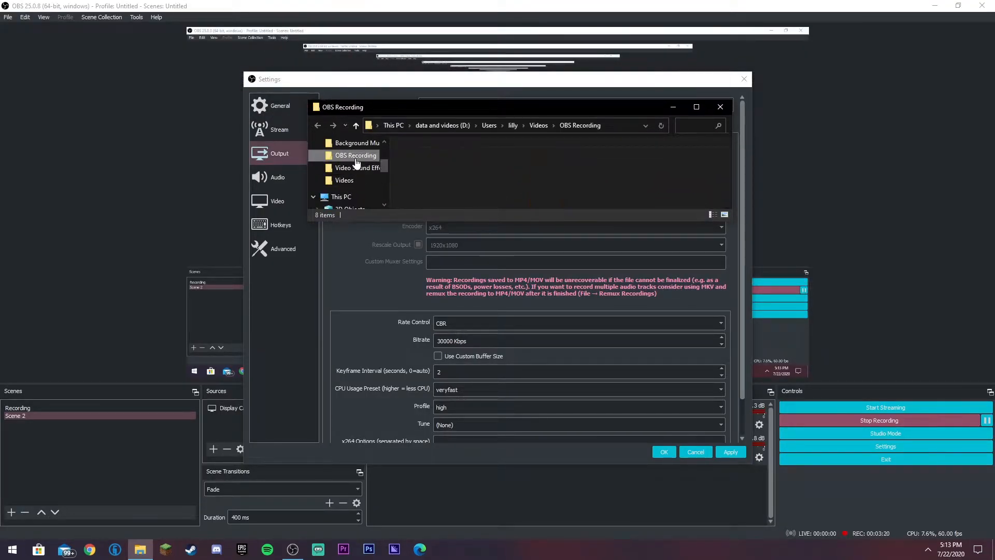
{"action": "scroll", "coordinate": [356, 170], "scroll_direction": "up", "scroll_amount": 1}
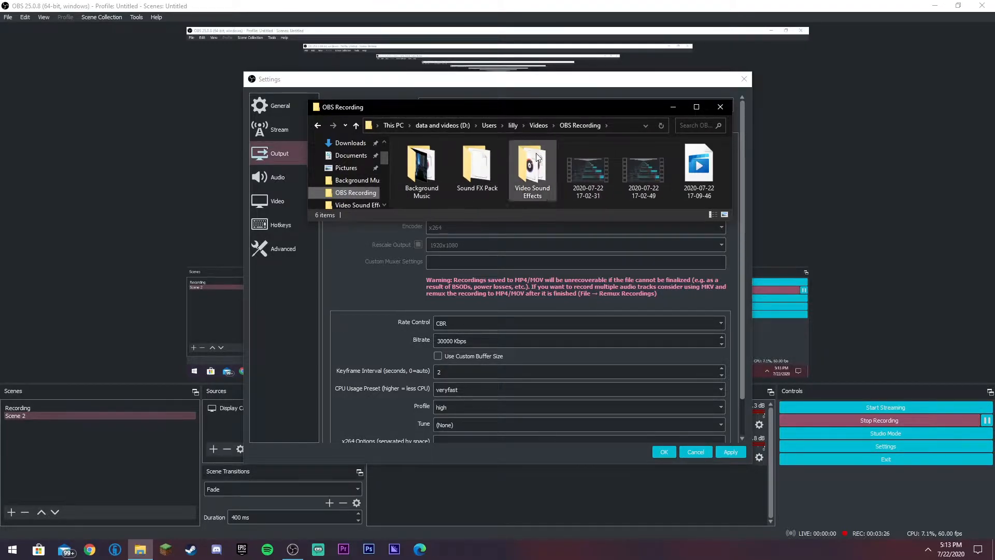
{"action": "left_click_drag", "start_coordinate": [510, 106], "coordinate": [393, 92]}
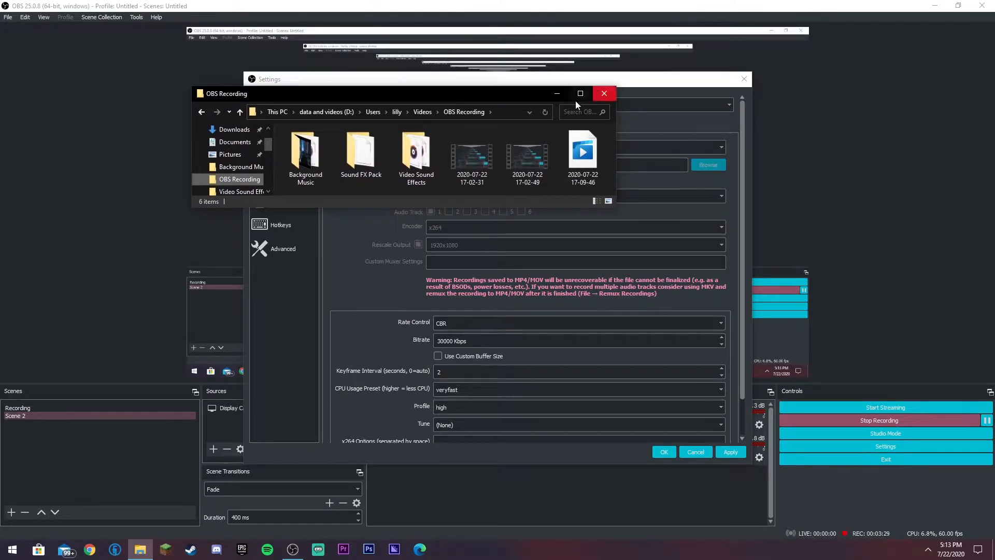
Close the File Explorer window, apply the pending settings changes and close the Settings dialog
{"action": "left_click", "coordinate": [604, 94]}
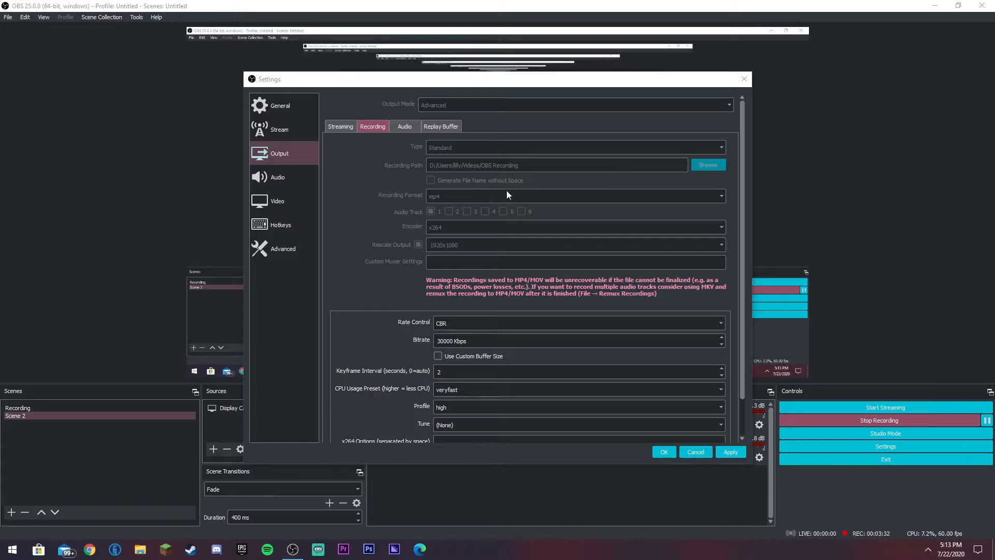
{"action": "scroll", "coordinate": [477, 195], "scroll_direction": "down", "scroll_amount": 1}
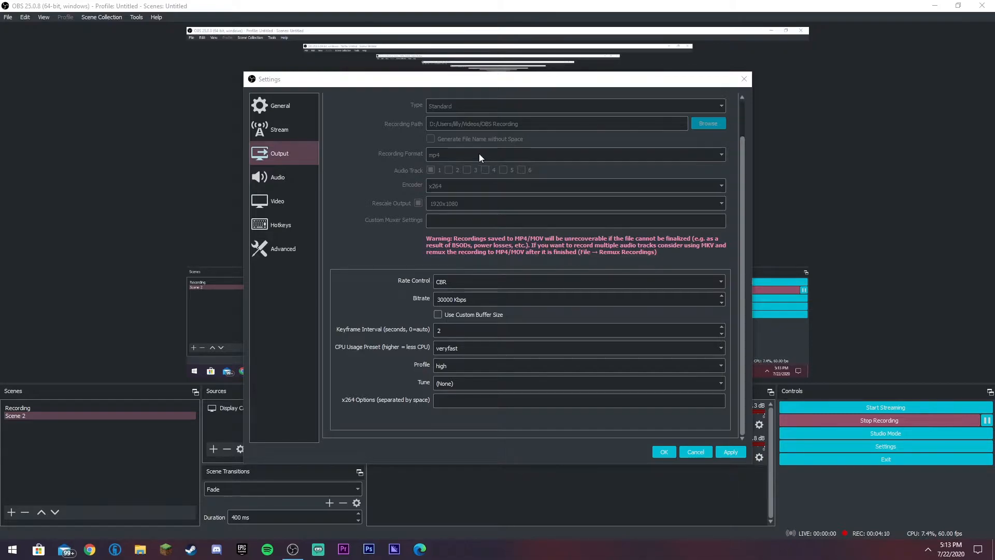
{"action": "left_click", "coordinate": [731, 452]}
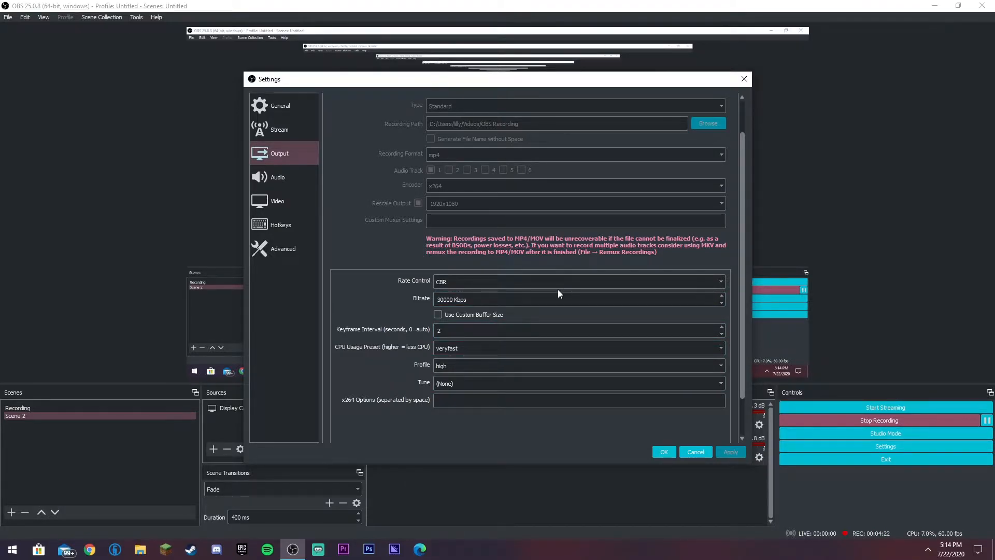
{"action": "left_click", "coordinate": [662, 454]}
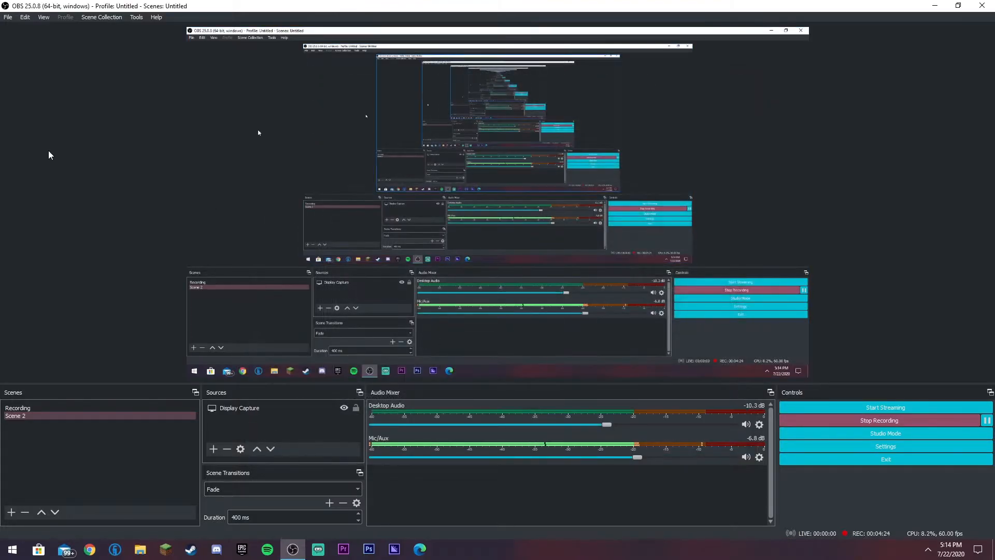
Open the Remux Recordings window, look at its OBS Recording and Target File cells, and close it
{"action": "left_click", "coordinate": [9, 19]}
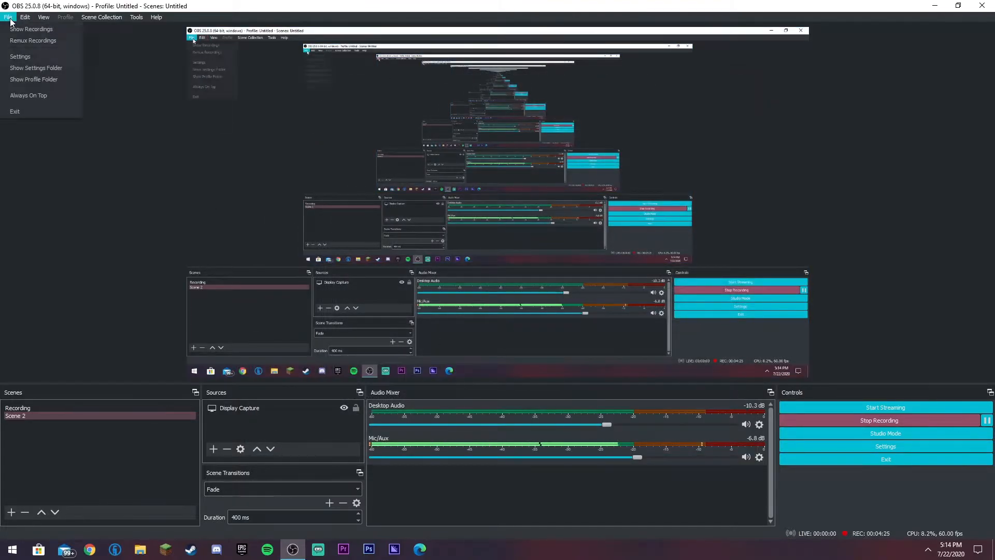
{"action": "left_click", "coordinate": [44, 40]}
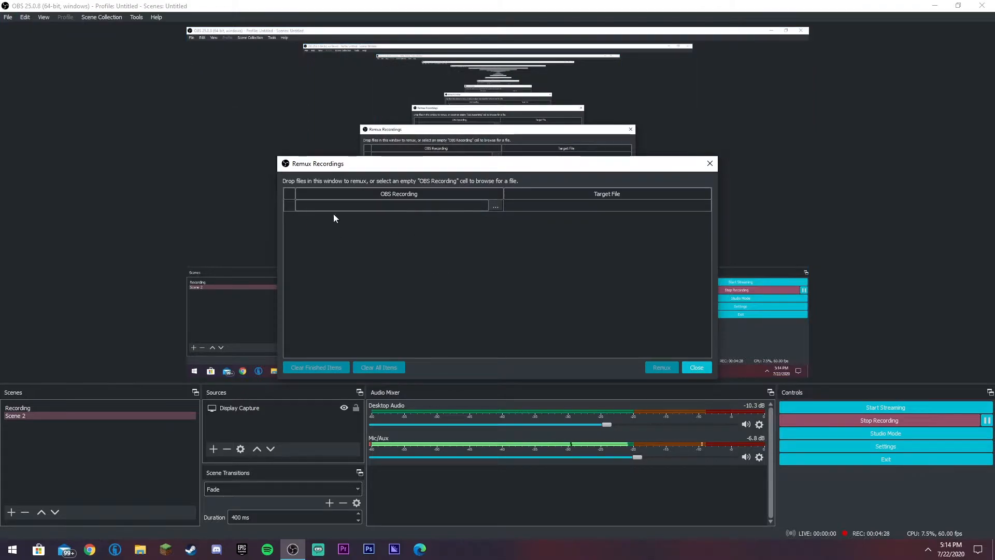
{"action": "left_click", "coordinate": [358, 208]}
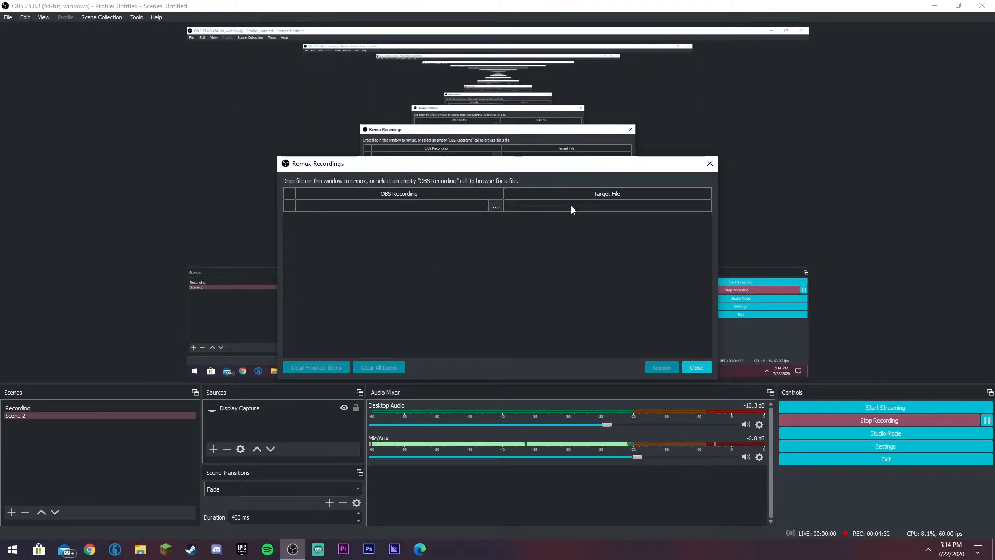
{"action": "left_click", "coordinate": [695, 367]}
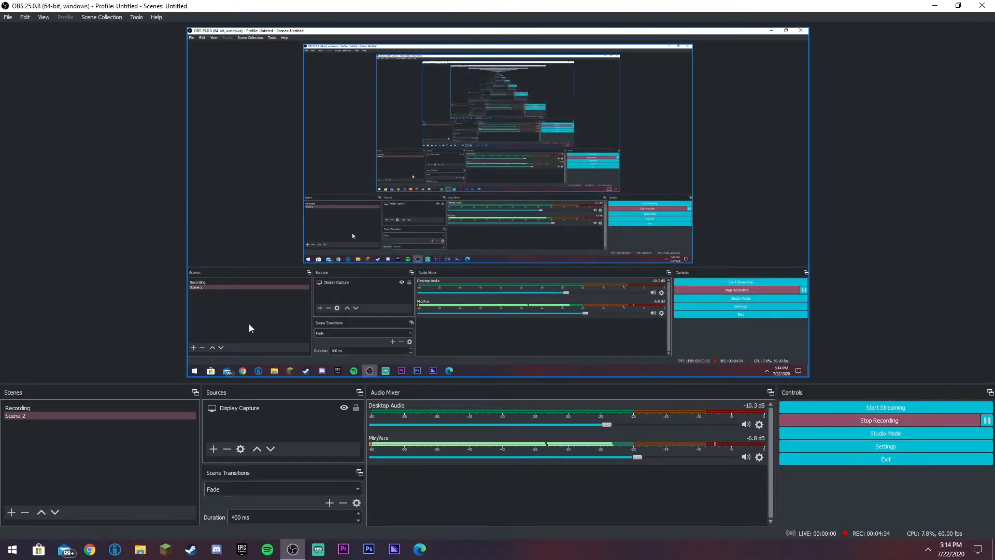
Reopen the Settings dialog and examine the recording output options, from type and path down to the encoder parameters
{"action": "left_click", "coordinate": [9, 17]}
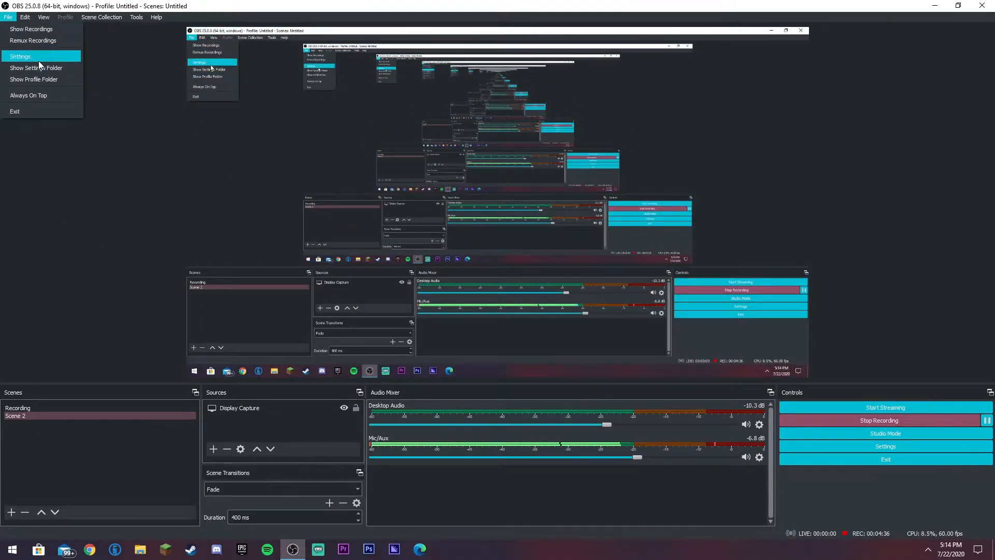
{"action": "left_click", "coordinate": [38, 58]}
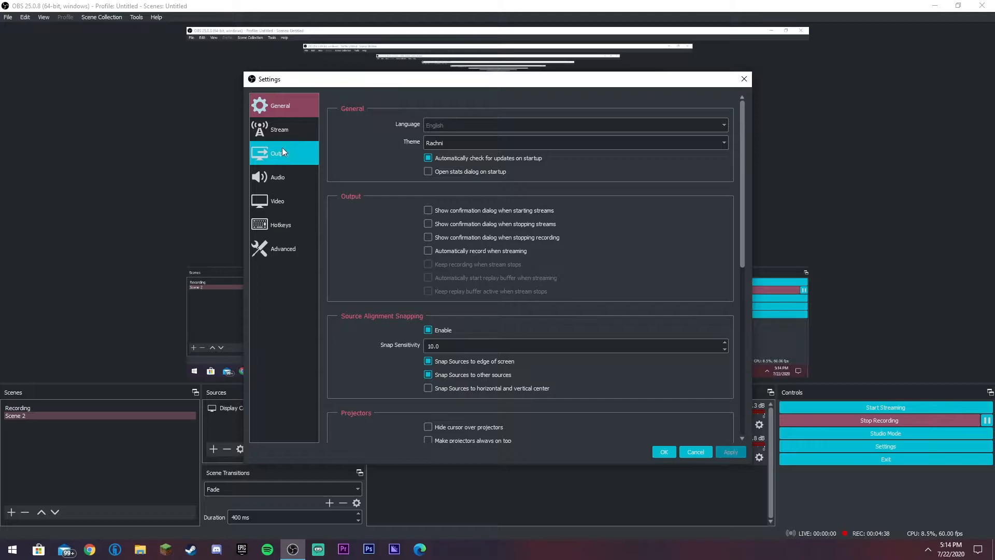
{"action": "left_click", "coordinate": [280, 130]}
{"action": "left_click", "coordinate": [277, 169]}
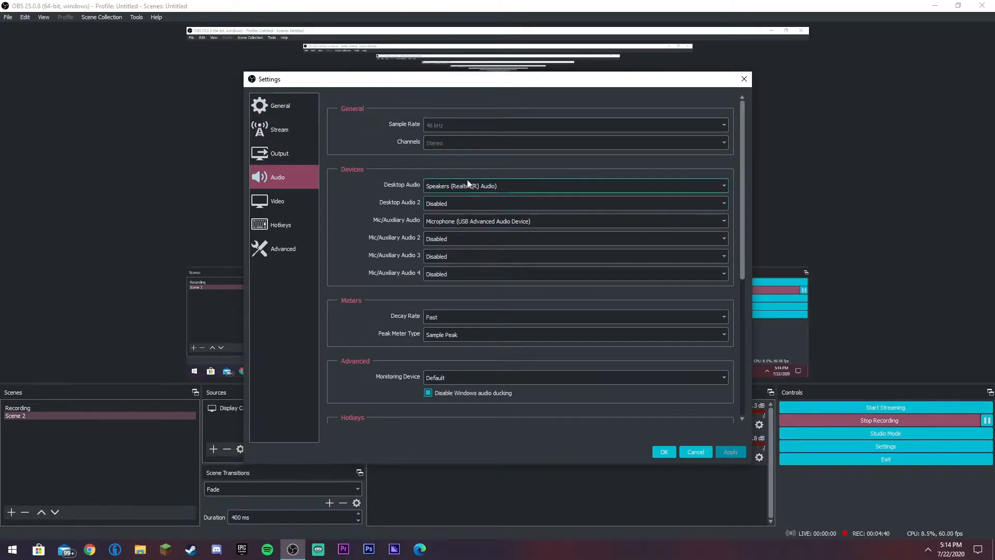
{"action": "left_click", "coordinate": [293, 155]}
{"action": "left_click", "coordinate": [369, 128]}
{"action": "scroll", "coordinate": [422, 249], "scroll_direction": "down", "scroll_amount": 3}
{"action": "scroll", "coordinate": [421, 229], "scroll_direction": "up", "scroll_amount": 3}
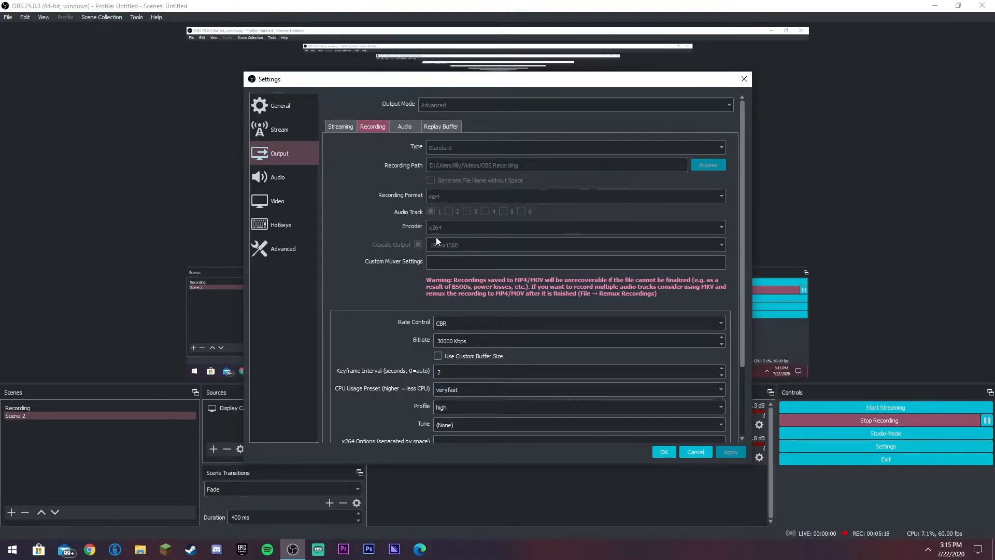
{"action": "scroll", "coordinate": [440, 201], "scroll_direction": "down", "scroll_amount": 3}
{"action": "scroll", "coordinate": [435, 208], "scroll_direction": "up", "scroll_amount": 3}
{"action": "scroll", "coordinate": [472, 210], "scroll_direction": "down", "scroll_amount": 3}
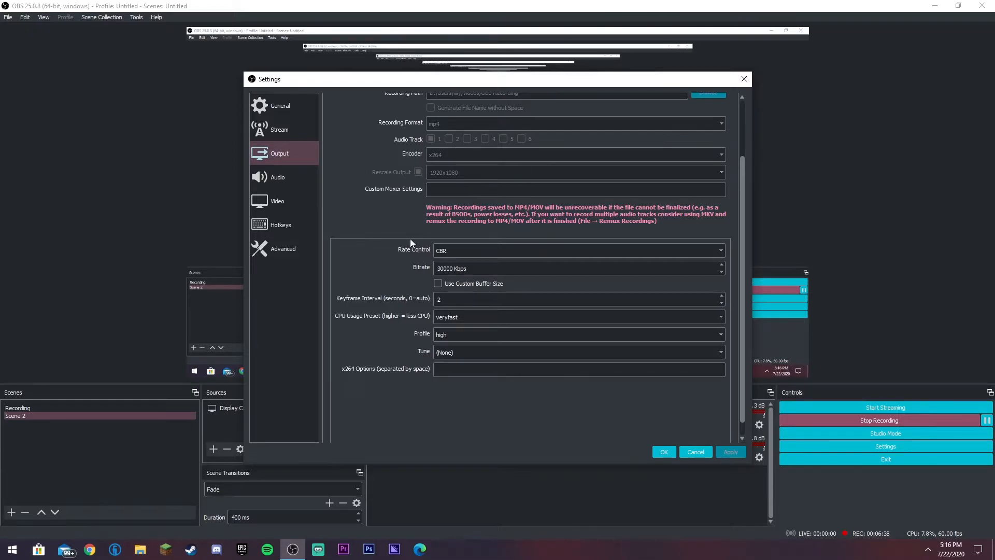
{"action": "scroll", "coordinate": [413, 237], "scroll_direction": "down", "scroll_amount": 1}
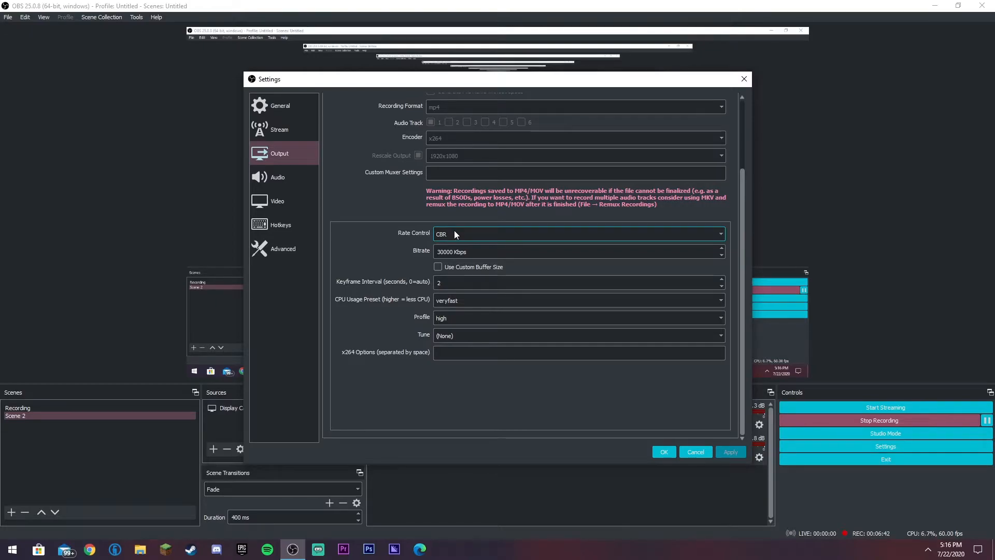
Inspect the recording encoder's rate control, bitrate and keyframe interval, and view the available CPU usage presets
{"action": "left_click", "coordinate": [452, 230]}
{"action": "left_click", "coordinate": [449, 232]}
{"action": "left_click", "coordinate": [451, 252]}
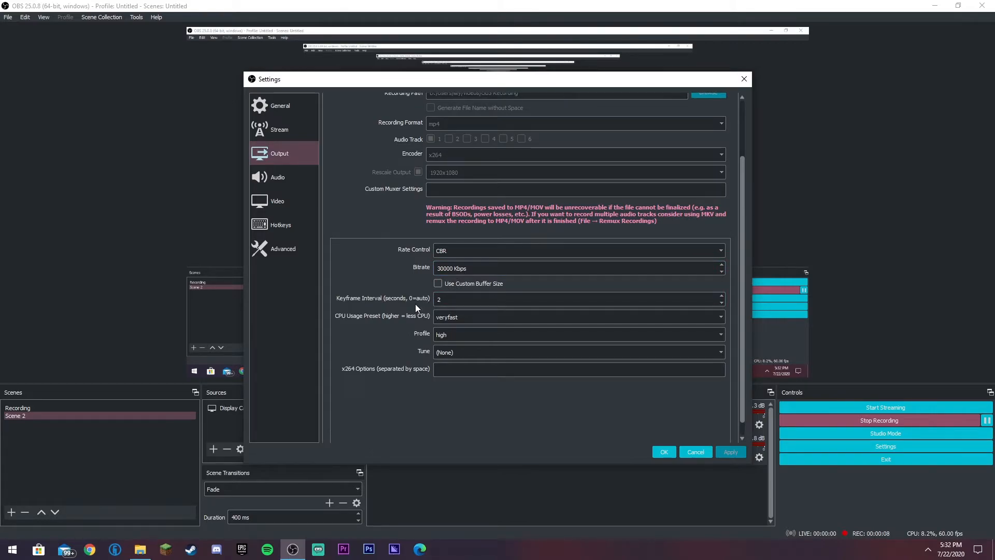
{"action": "left_click", "coordinate": [450, 304]}
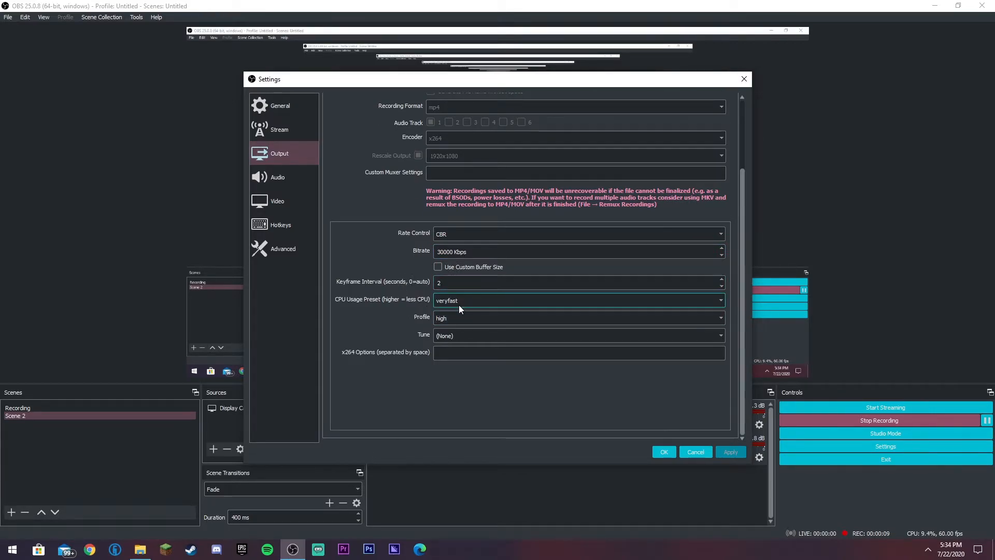
{"action": "left_click", "coordinate": [458, 304]}
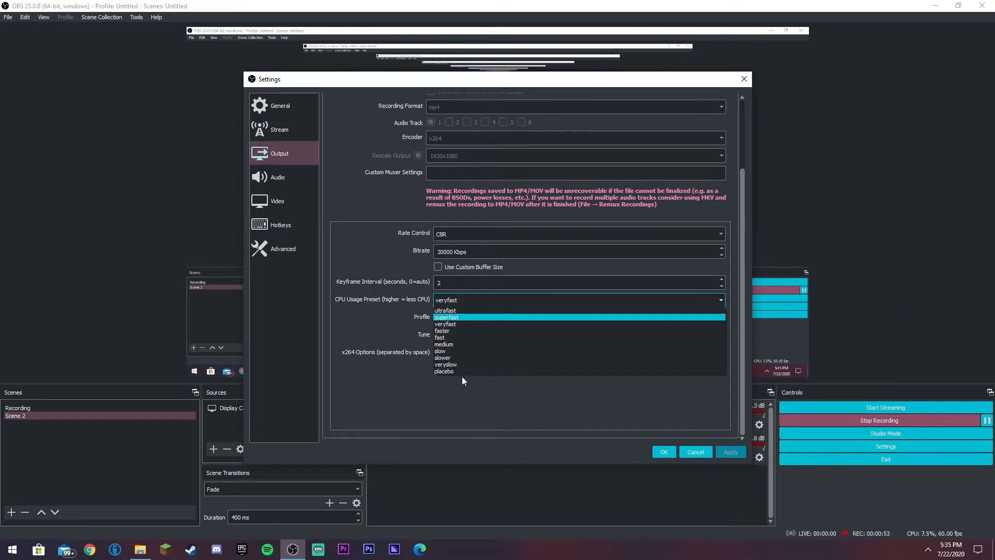
{"action": "left_click", "coordinate": [396, 370]}
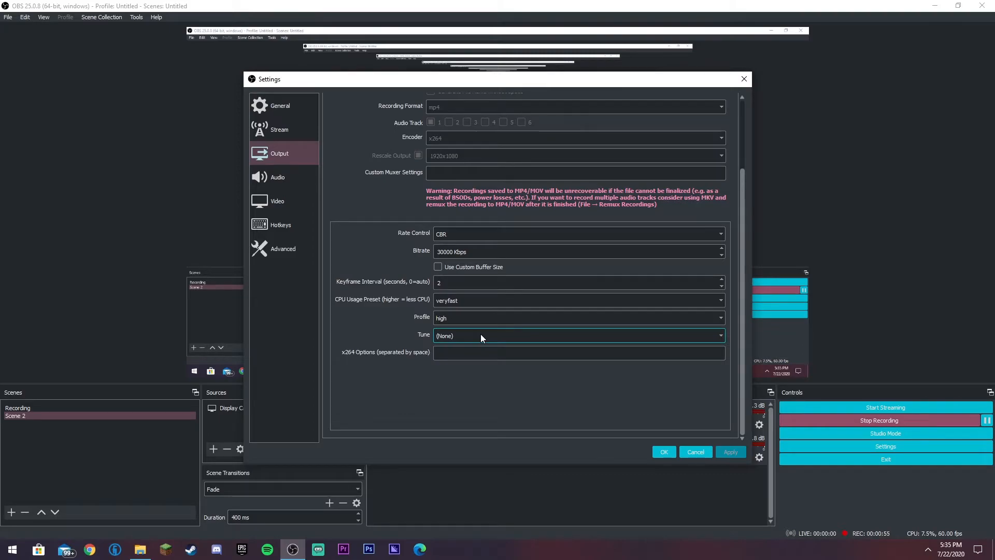
Review the recording bitrate value and the encoder's profile and x264 options without changing them
{"action": "left_click_drag", "start_coordinate": [452, 253], "coordinate": [438, 251]}
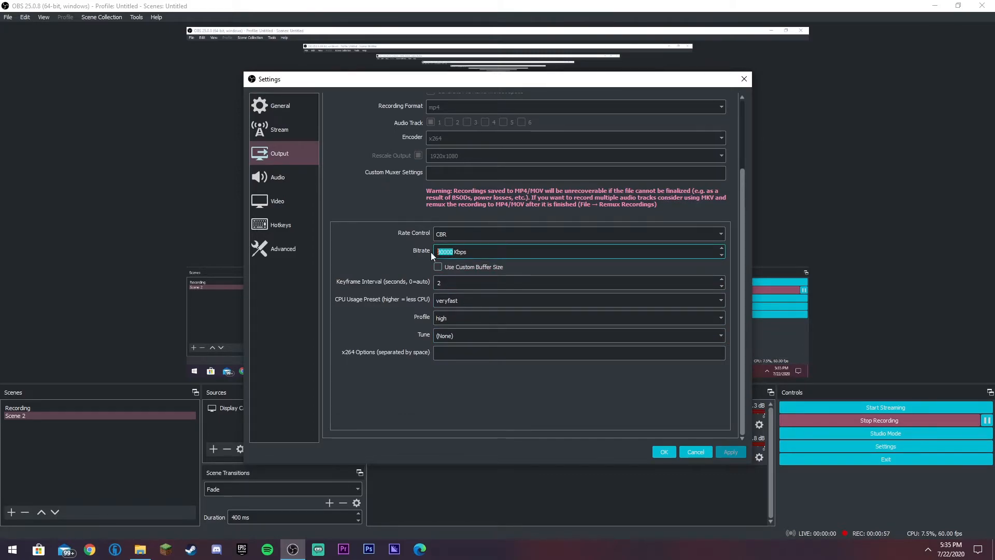
{"action": "left_click", "coordinate": [408, 297]}
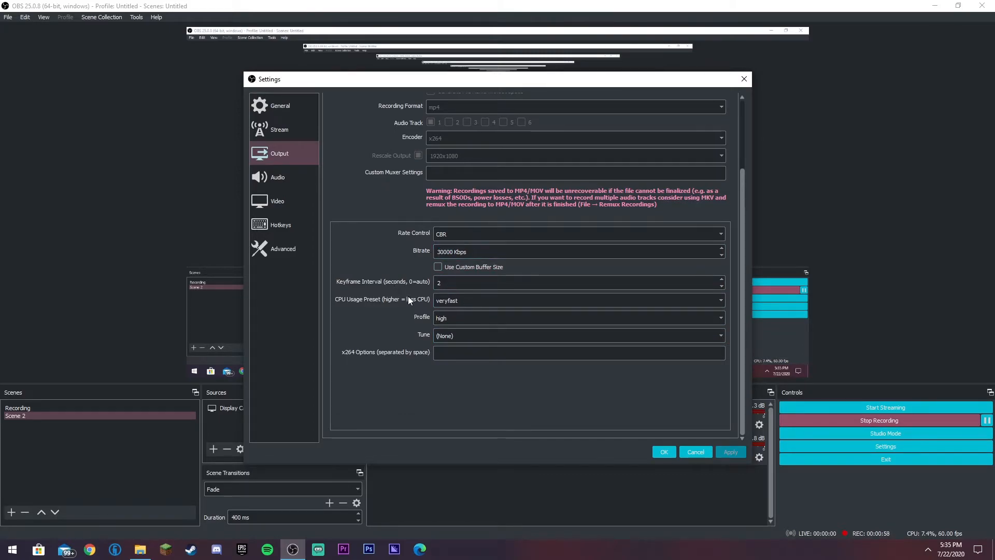
{"action": "left_click", "coordinate": [456, 318]}
{"action": "left_click", "coordinate": [443, 350]}
{"action": "scroll", "coordinate": [413, 336], "scroll_direction": "up", "scroll_amount": 2}
{"action": "scroll", "coordinate": [413, 336], "scroll_direction": "down", "scroll_amount": 2}
{"action": "scroll", "coordinate": [418, 350], "scroll_direction": "up", "scroll_amount": 2}
Look through the audio bitrate and name settings of each track in the Output audio options
{"action": "left_click", "coordinate": [406, 128]}
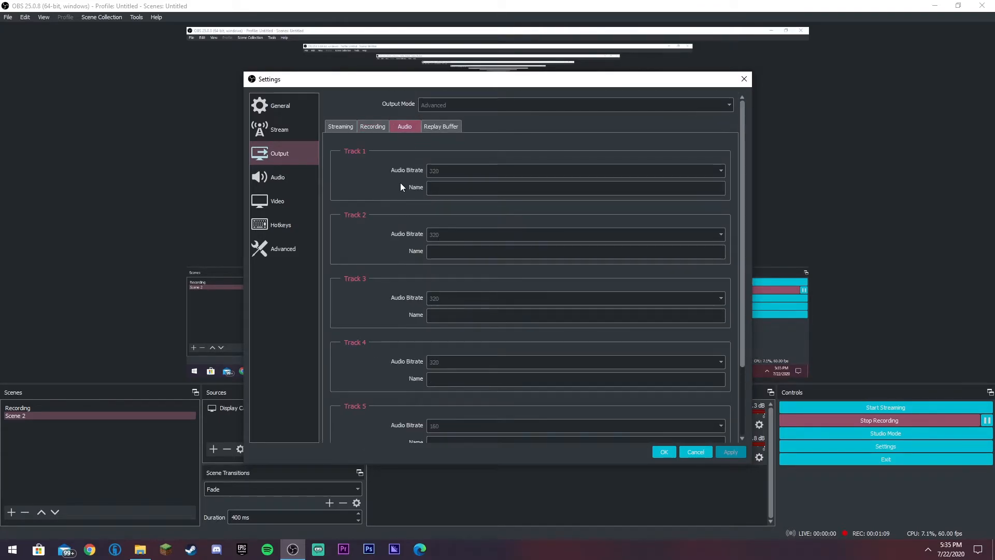
{"action": "scroll", "coordinate": [399, 186], "scroll_direction": "down", "scroll_amount": 2}
{"action": "scroll", "coordinate": [400, 240], "scroll_direction": "up", "scroll_amount": 2}
{"action": "scroll", "coordinate": [406, 257], "scroll_direction": "down", "scroll_amount": 2}
{"action": "scroll", "coordinate": [401, 264], "scroll_direction": "up", "scroll_amount": 2}
Review the Audio device and meter settings and the Video resolution, downscale filter and FPS settings
{"action": "left_click", "coordinate": [256, 180]}
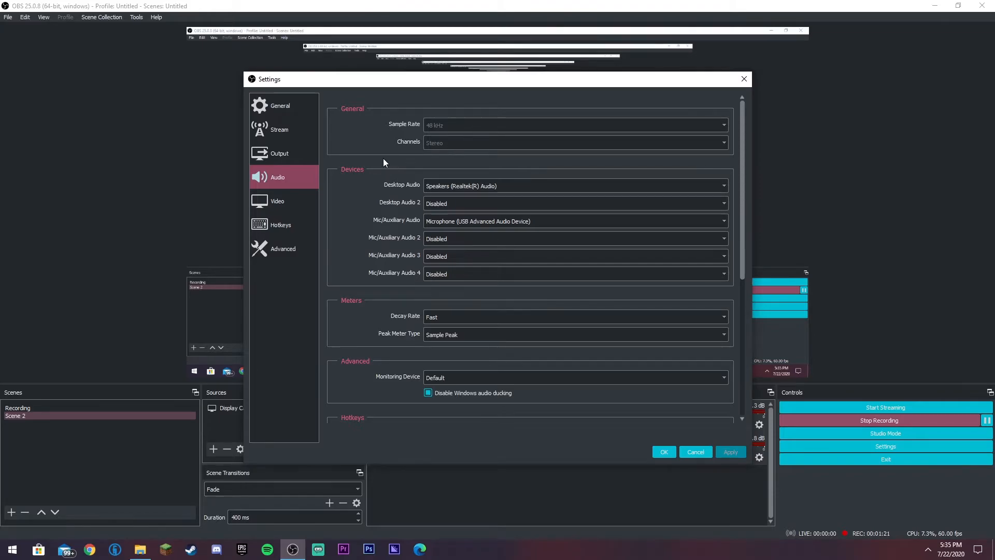
{"action": "scroll", "coordinate": [420, 246], "scroll_direction": "down", "scroll_amount": 5}
{"action": "scroll", "coordinate": [415, 258], "scroll_direction": "up", "scroll_amount": 5}
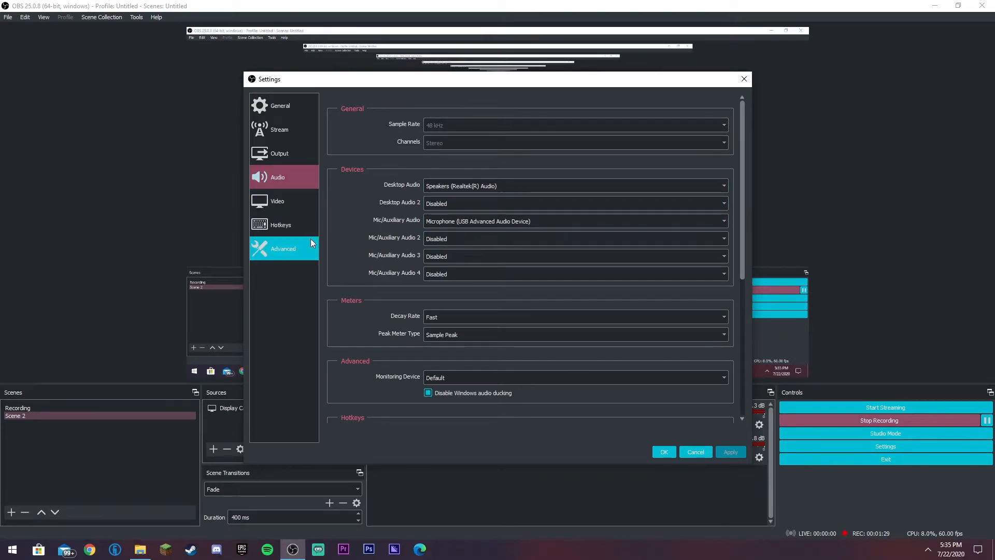
{"action": "left_click", "coordinate": [281, 202]}
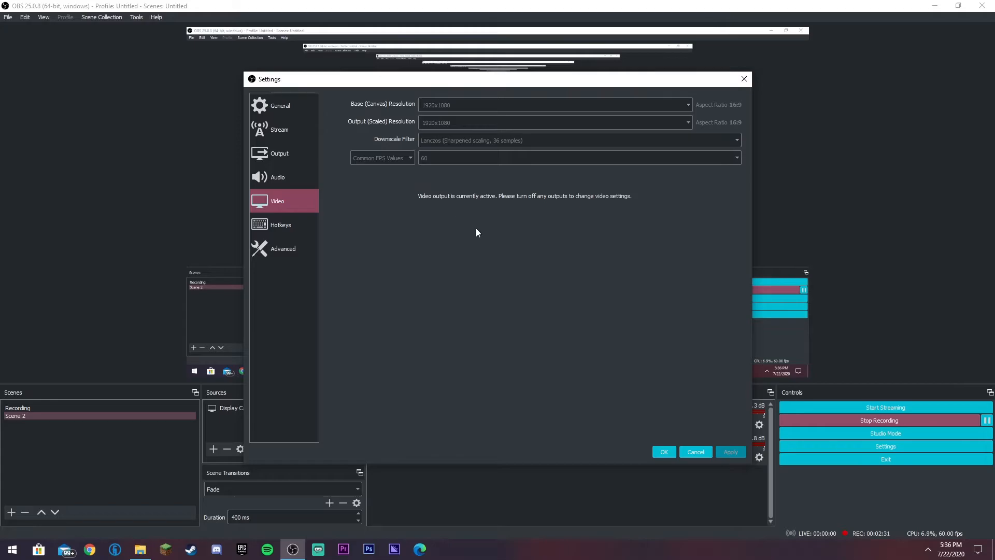
Examine the Hotkeys settings, focusing on the start, stop, pause and unpause recording shortcuts
{"action": "left_click", "coordinate": [278, 228]}
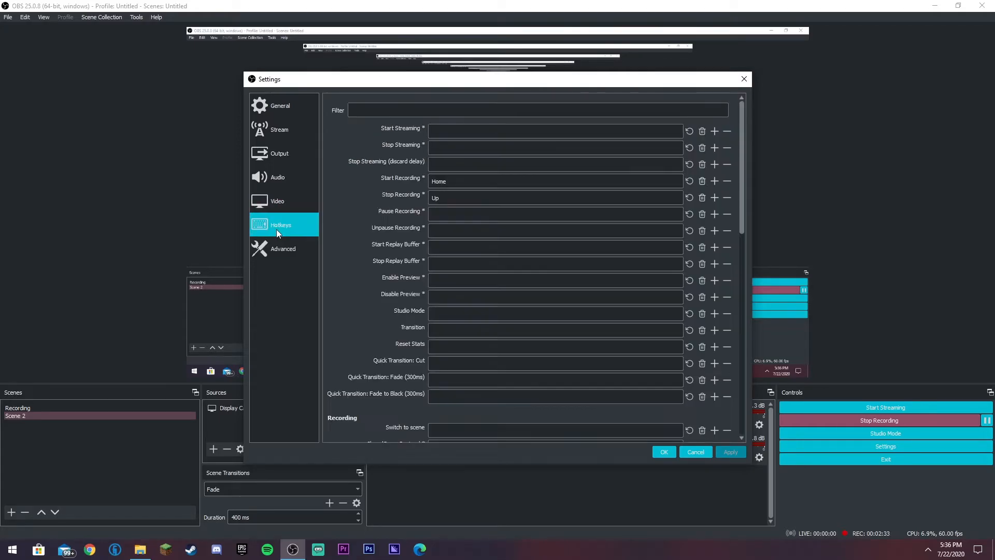
{"action": "scroll", "coordinate": [403, 267], "scroll_direction": "down", "scroll_amount": 5}
{"action": "scroll", "coordinate": [397, 267], "scroll_direction": "up", "scroll_amount": 5}
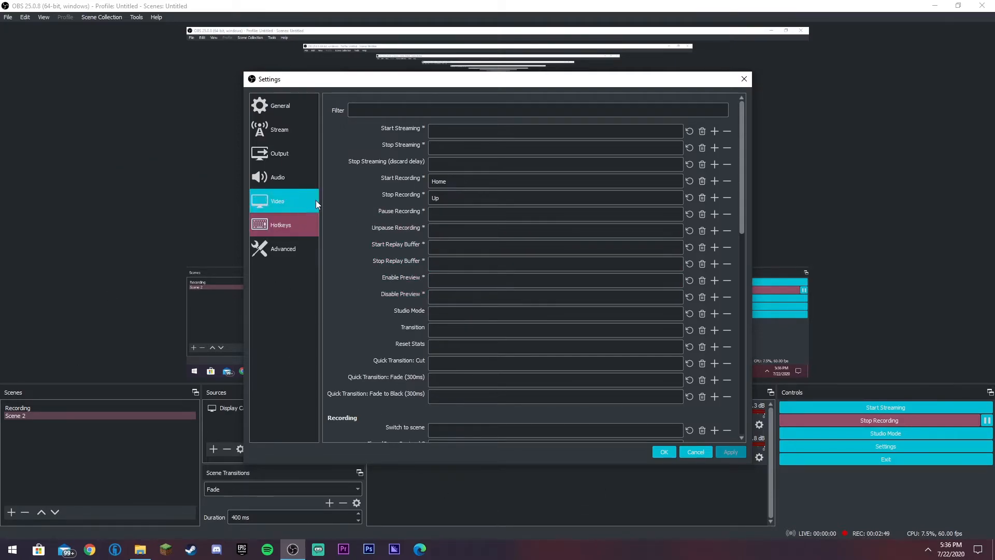
{"action": "left_click", "coordinate": [587, 210]}
{"action": "left_click", "coordinate": [468, 176]}
{"action": "left_click", "coordinate": [497, 233]}
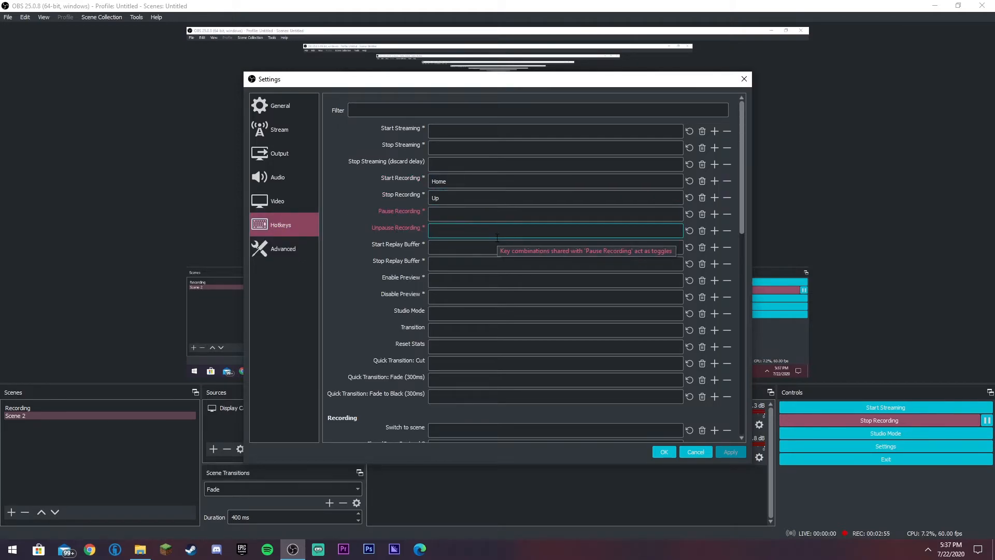
{"action": "left_click", "coordinate": [462, 209]}
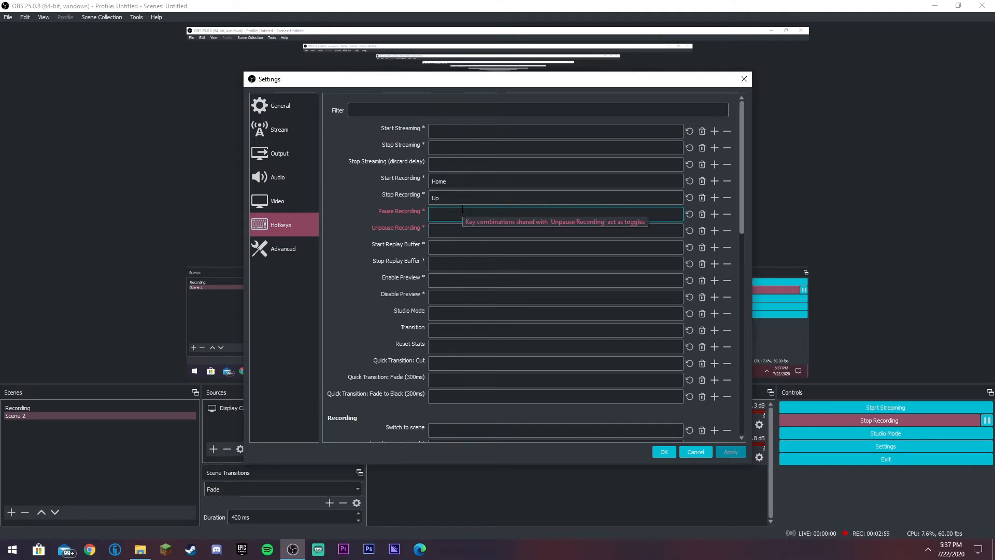
{"action": "left_click", "coordinate": [434, 225]}
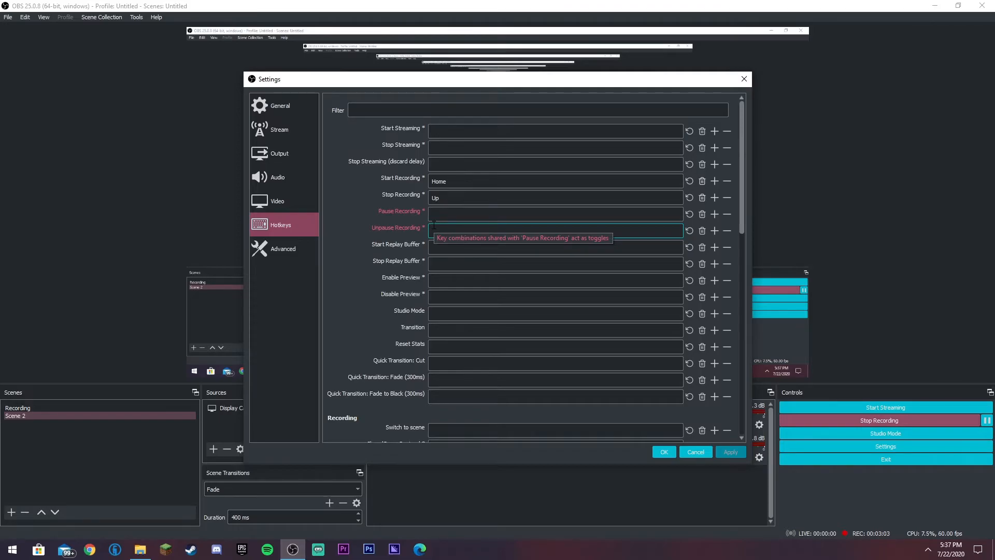
{"action": "left_click", "coordinate": [283, 249]}
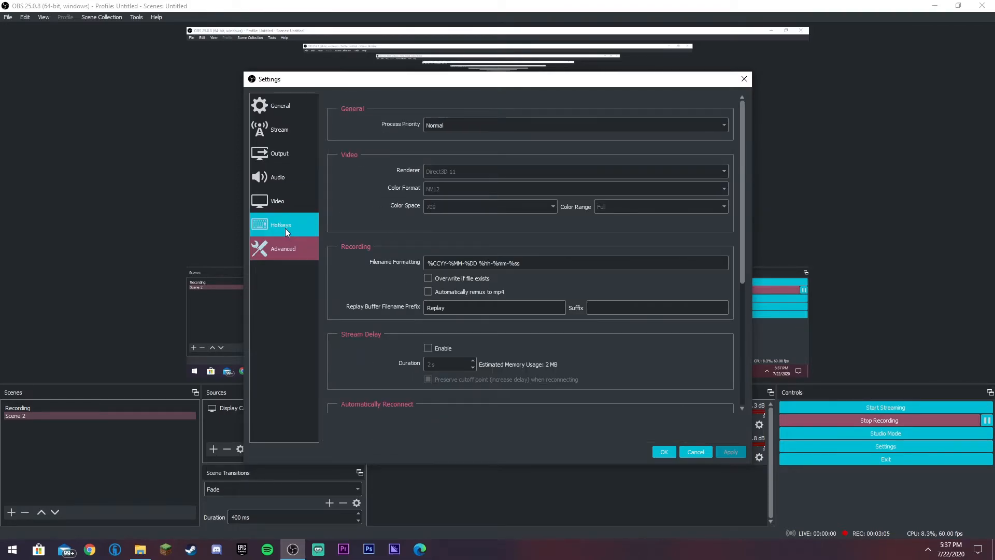
{"action": "left_click", "coordinate": [268, 233]}
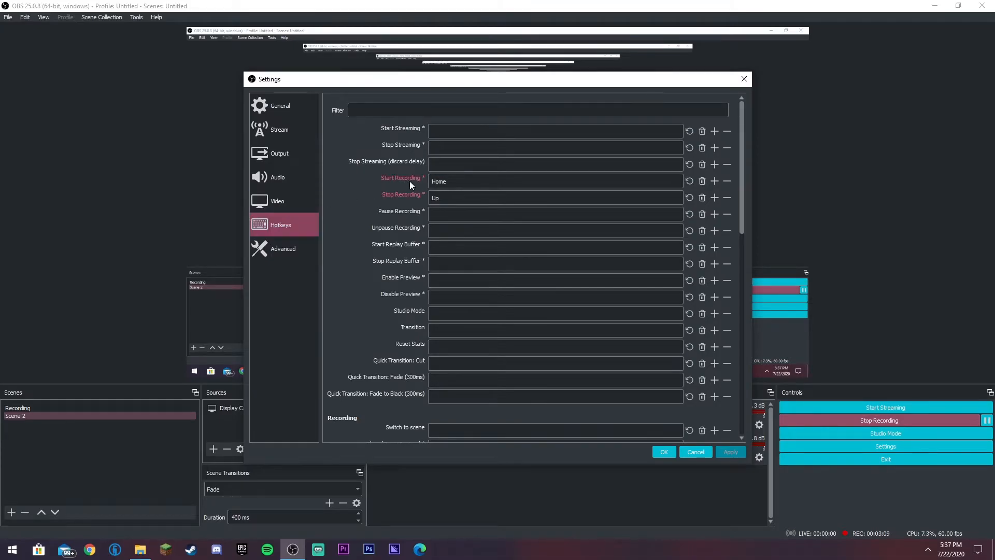
Examine the Advanced settings, including the process priority choices, video color options, recording filename formatting and automatic reconnect
{"action": "left_click", "coordinate": [299, 248]}
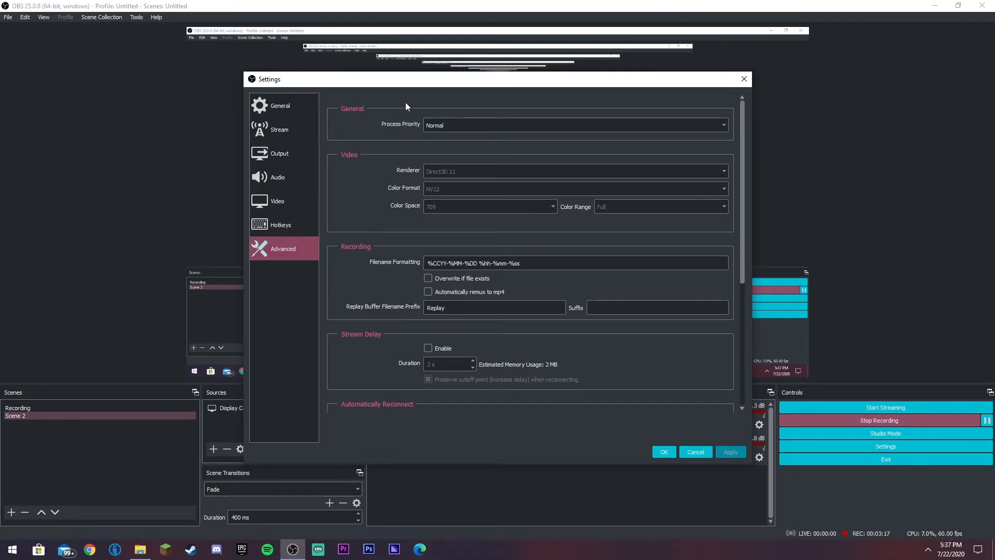
{"action": "left_click", "coordinate": [458, 120]}
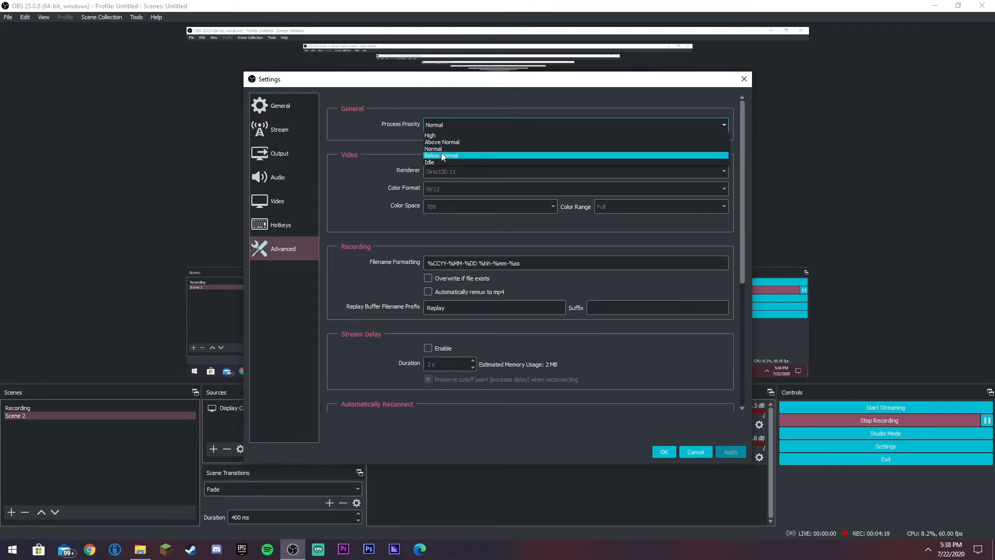
{"action": "left_click", "coordinate": [351, 158]}
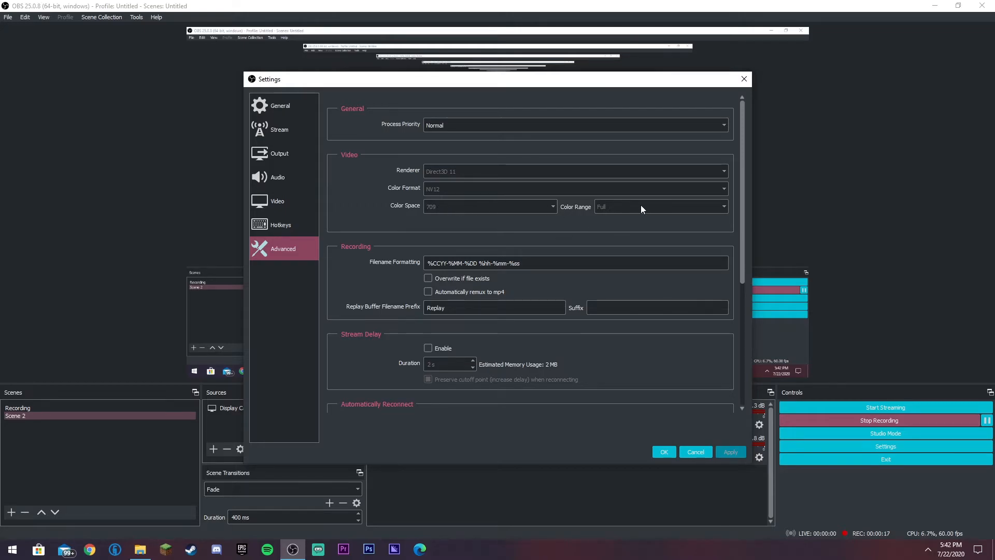
{"action": "scroll", "coordinate": [402, 280], "scroll_direction": "down", "scroll_amount": 6}
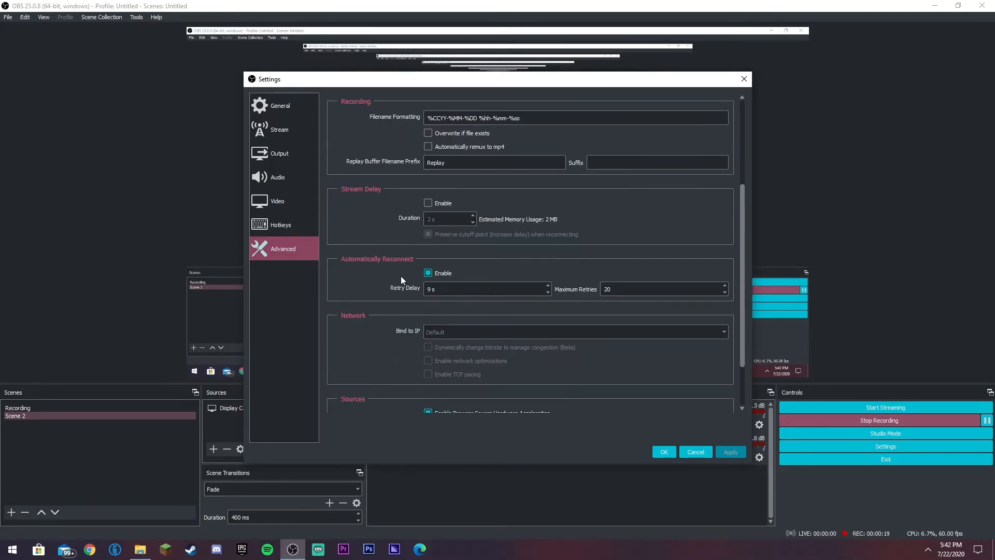
{"action": "scroll", "coordinate": [400, 280], "scroll_direction": "up", "scroll_amount": 2}
{"action": "scroll", "coordinate": [400, 280], "scroll_direction": "down", "scroll_amount": 3}
{"action": "scroll", "coordinate": [400, 280], "scroll_direction": "up", "scroll_amount": 3}
{"action": "scroll", "coordinate": [399, 276], "scroll_direction": "up", "scroll_amount": 3}
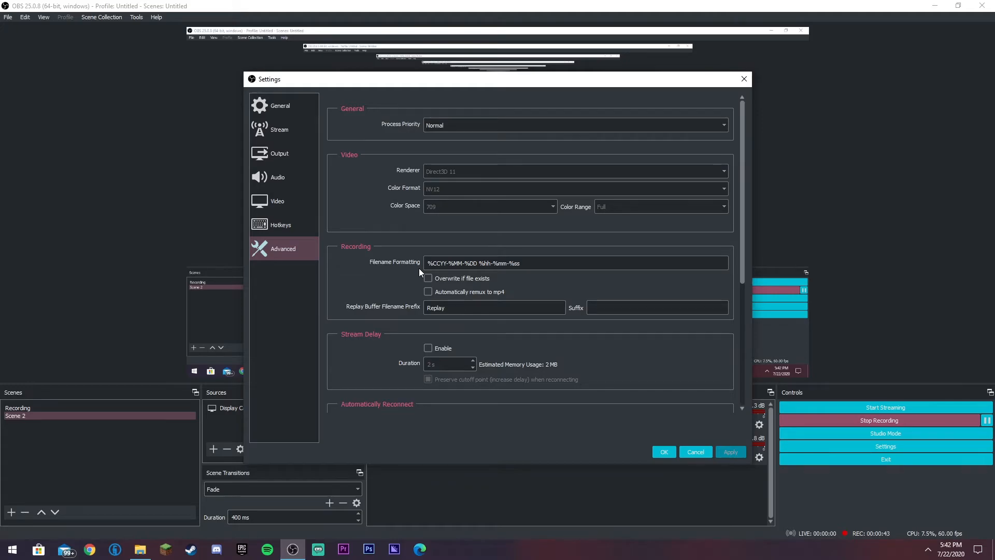
Return to the recording output options, review the encoder values, and close the Settings dialog with OK
{"action": "left_click", "coordinate": [273, 130]}
{"action": "left_click", "coordinate": [280, 153]}
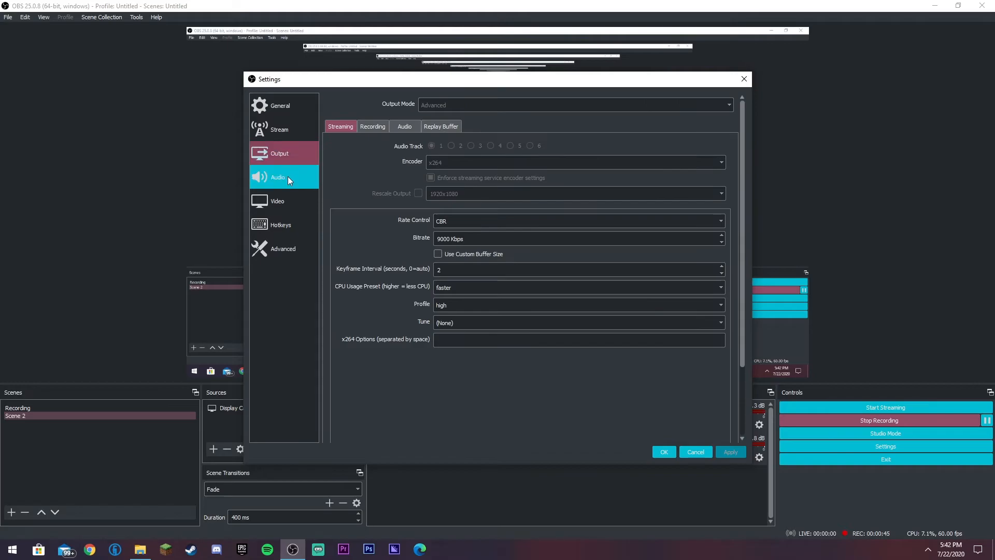
{"action": "left_click", "coordinate": [373, 126]}
{"action": "scroll", "coordinate": [470, 247], "scroll_direction": "down", "scroll_amount": 2}
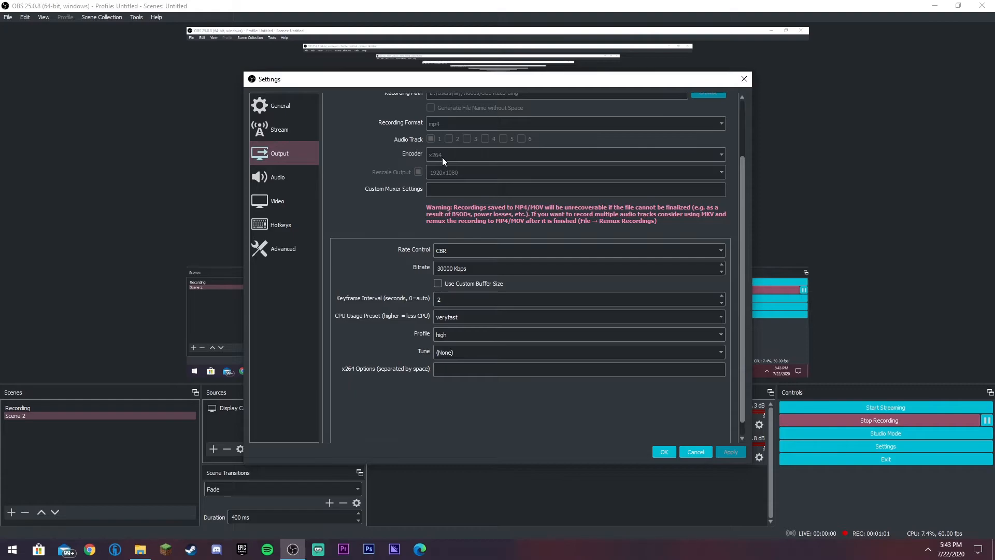
{"action": "left_click", "coordinate": [441, 300]}
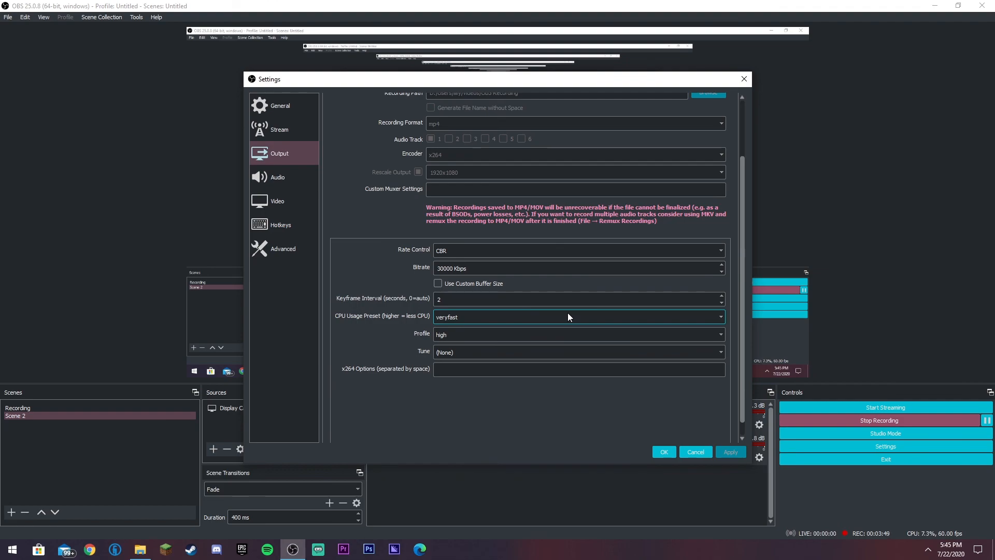
{"action": "left_click", "coordinate": [662, 452]}
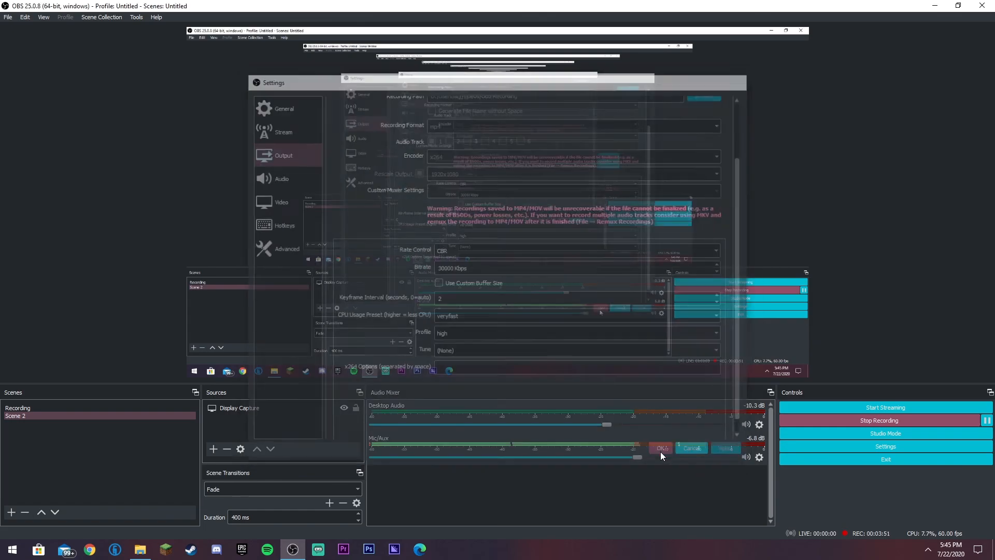